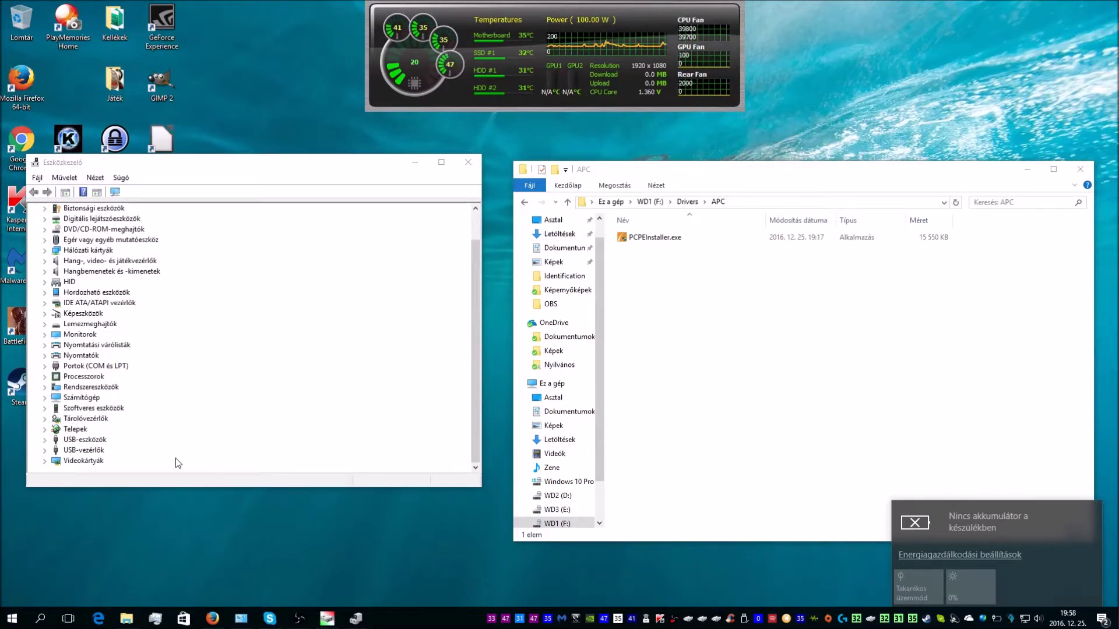
- Examine the driver, details and events information of the HID UPS telep device under Telepek, and close its properties
double_click(55, 431)
left_click(81, 441)
right_click(81, 441)
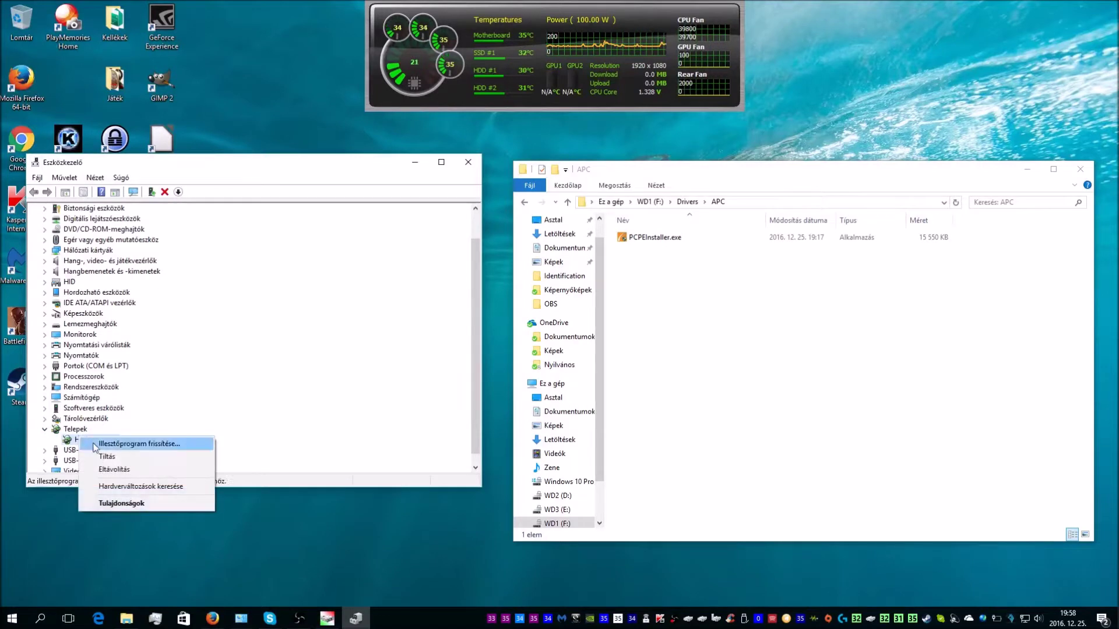
left_click(126, 502)
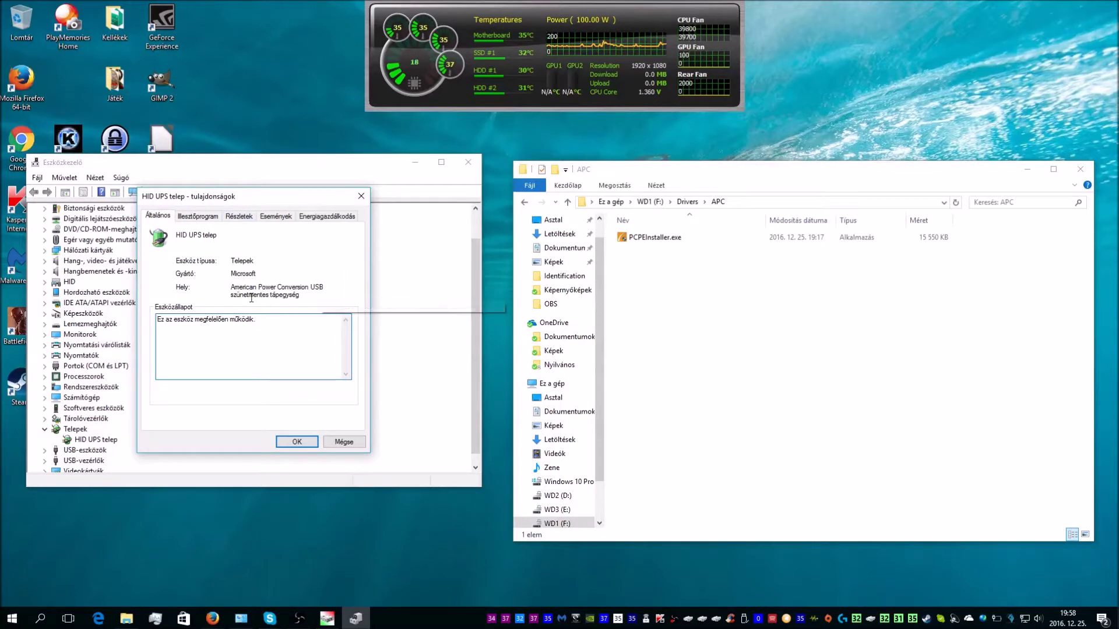
left_click(239, 218)
left_click(192, 218)
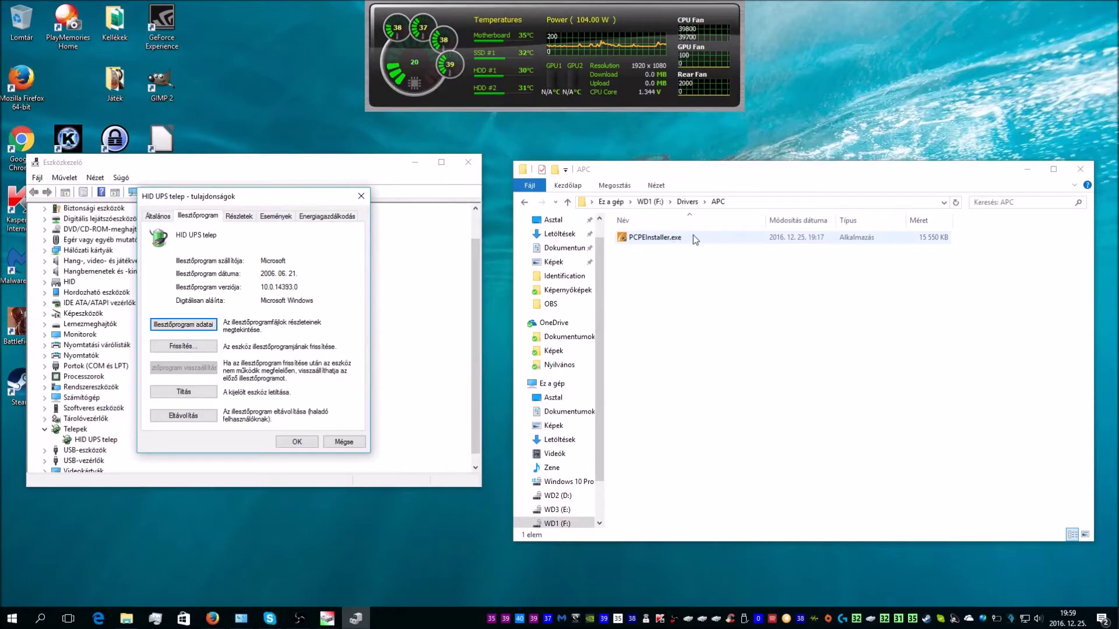
left_click(247, 219)
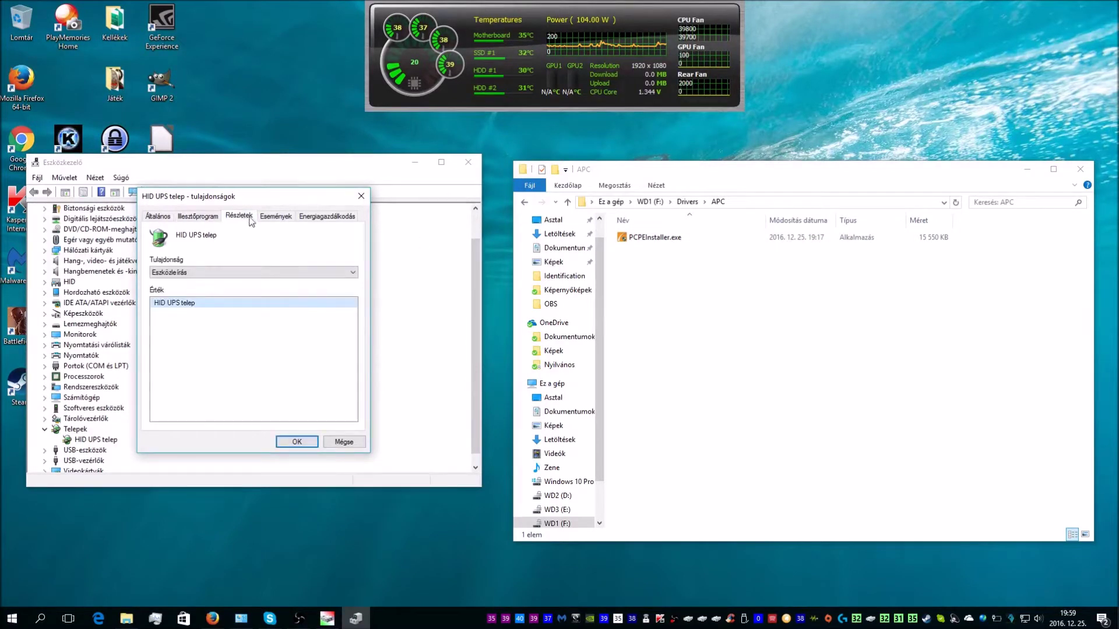
left_click(275, 217)
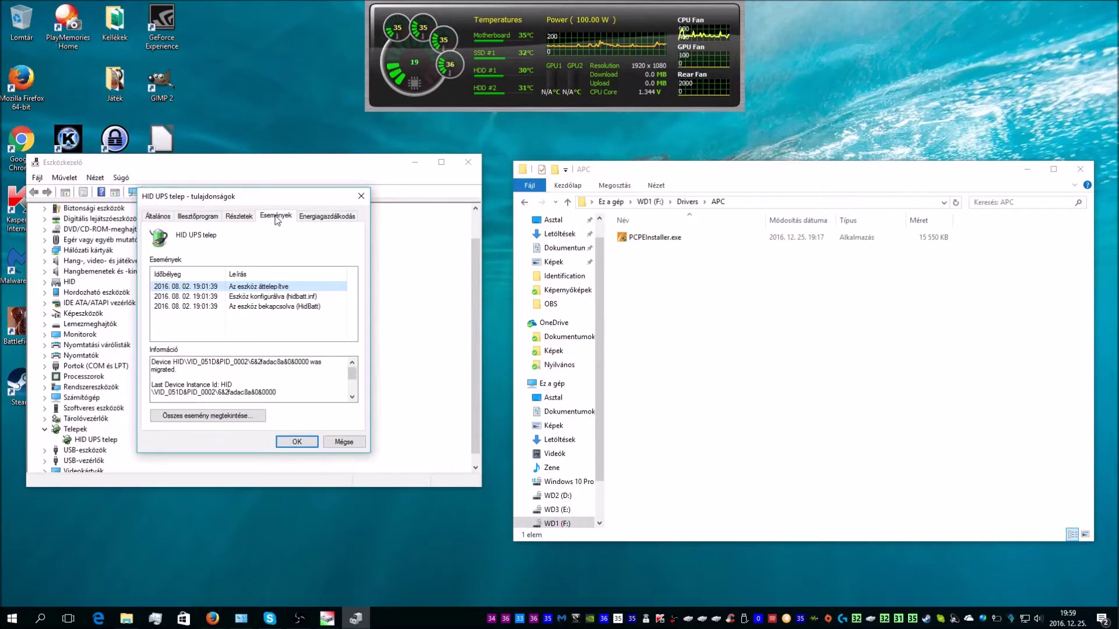
left_click(343, 442)
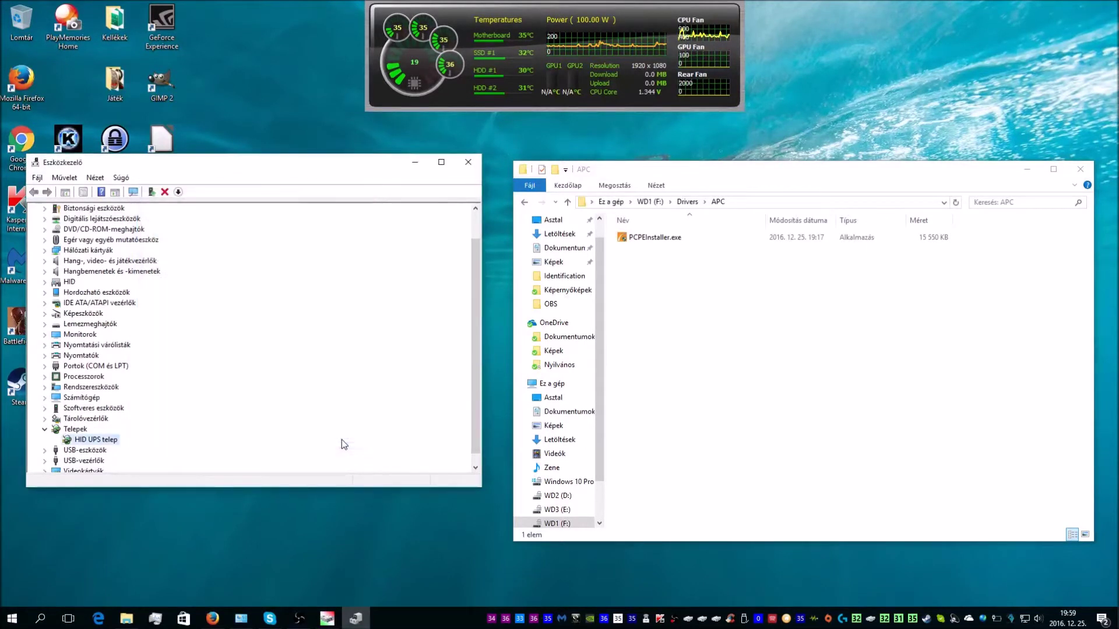
- Run PCPEInstaller.exe despite the English-only notice, accept the license agreement, and install PowerChute Personal Edition in the default folder
left_click(647, 240)
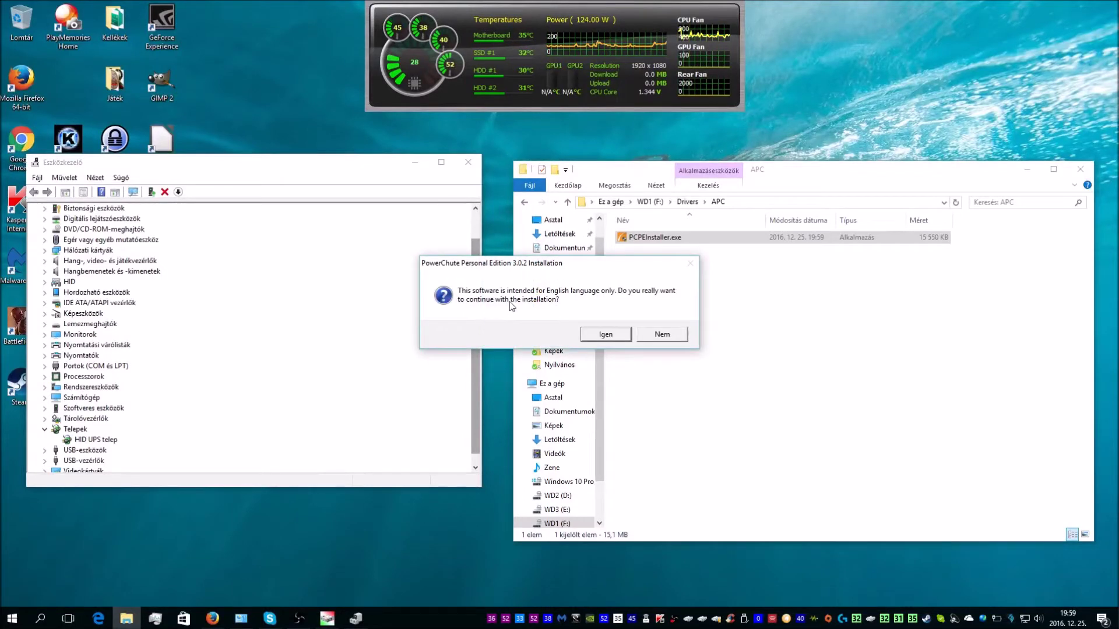
left_click(604, 334)
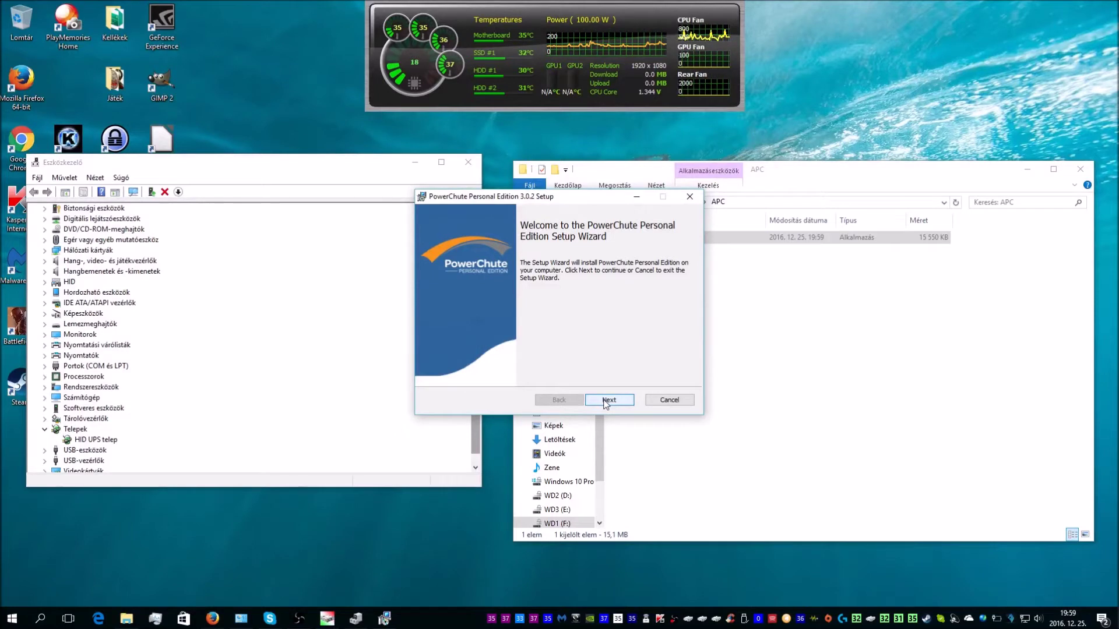
left_click(606, 402)
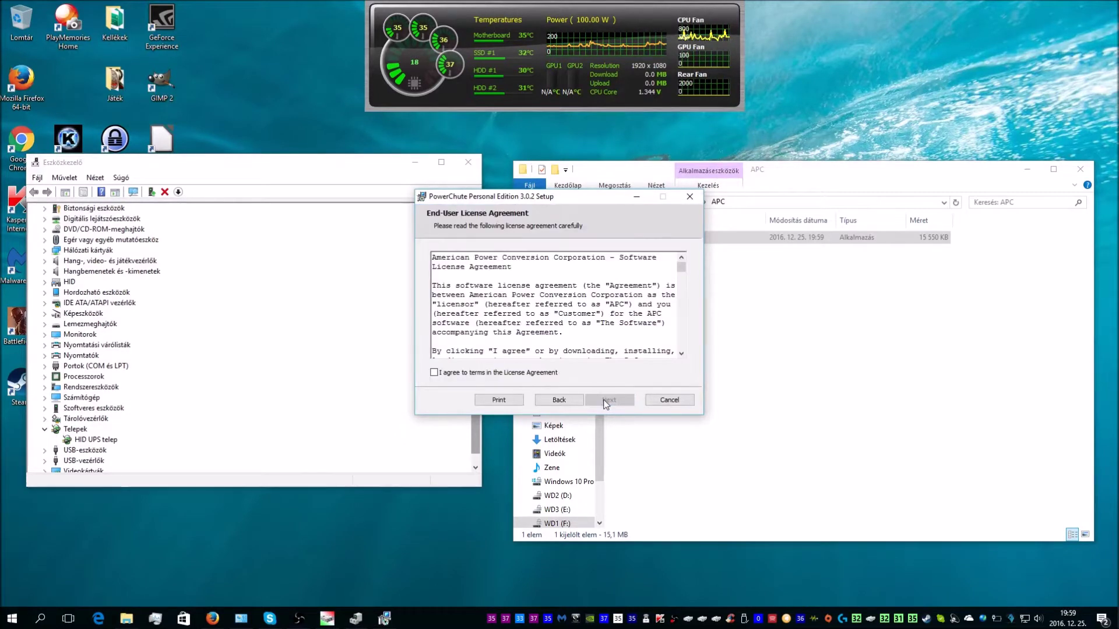
left_click(522, 373)
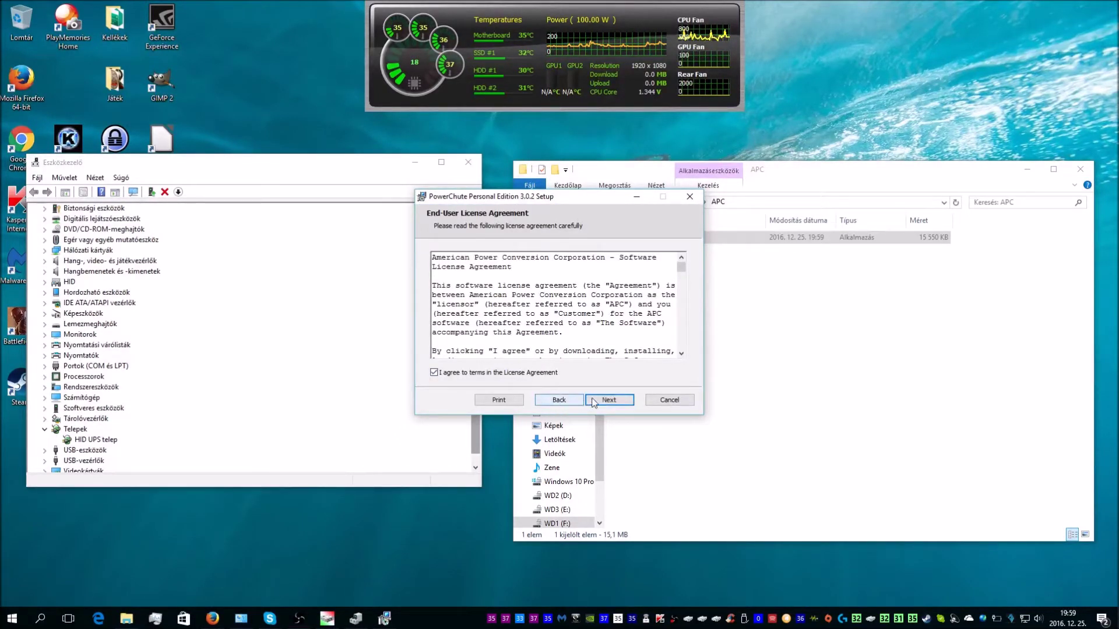
left_click(606, 401)
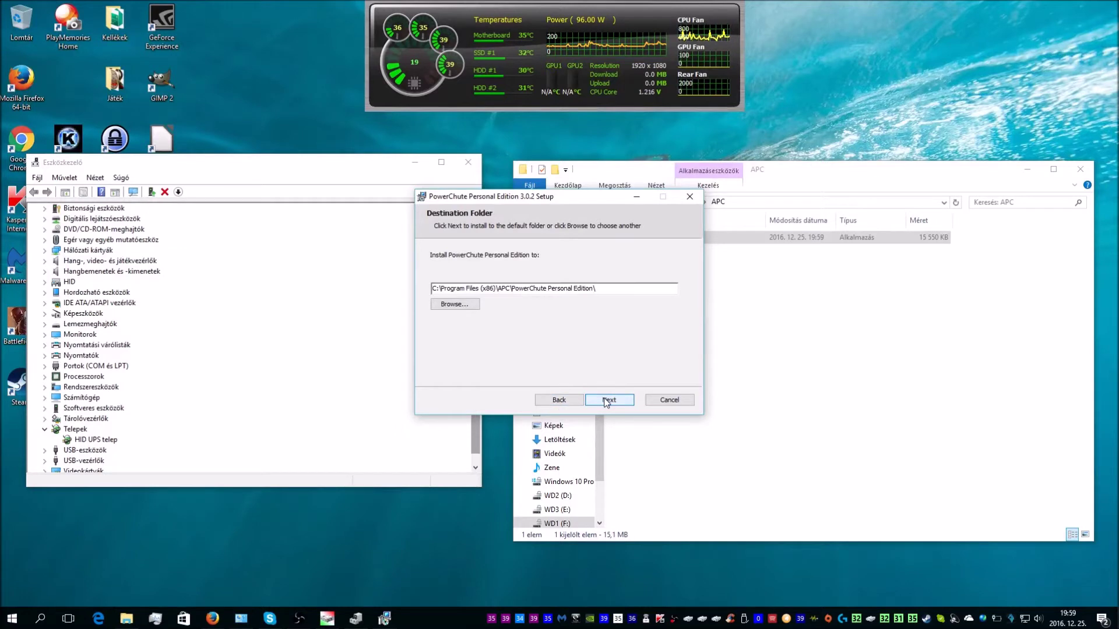
left_click(606, 401)
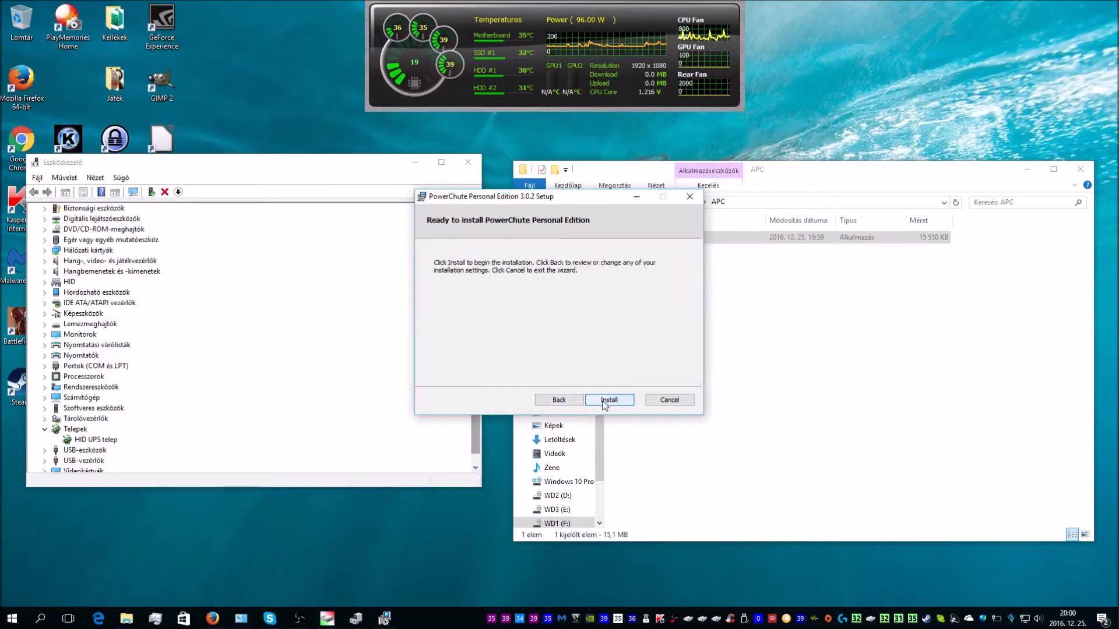
left_click(603, 402)
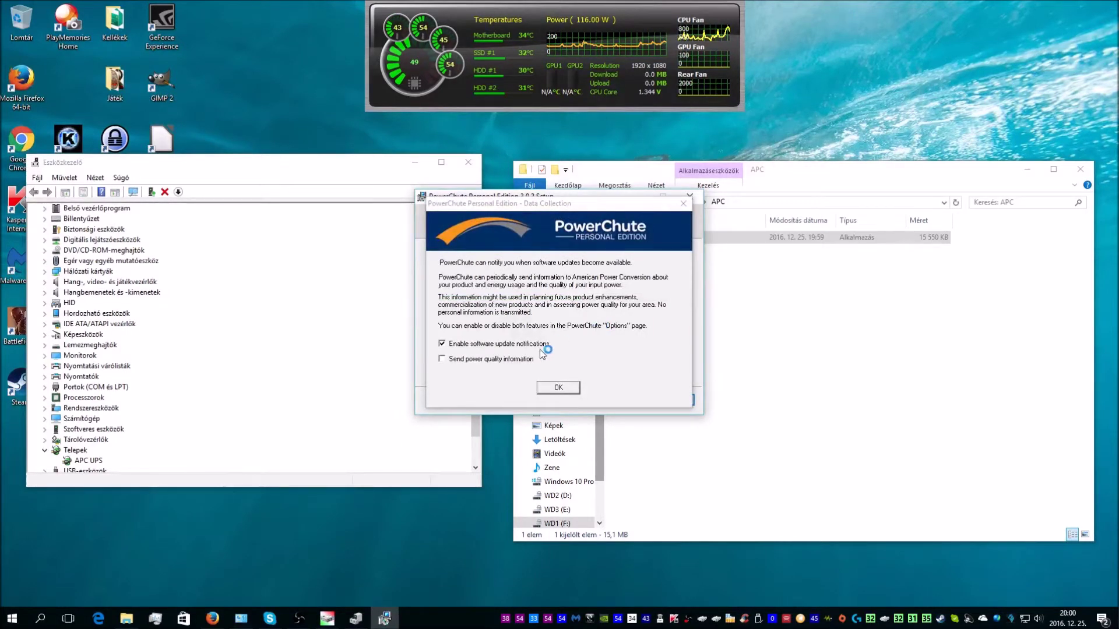
- Enable sending power quality information alongside software update notifications, and finish the PowerChute setup wizard
left_click(512, 362)
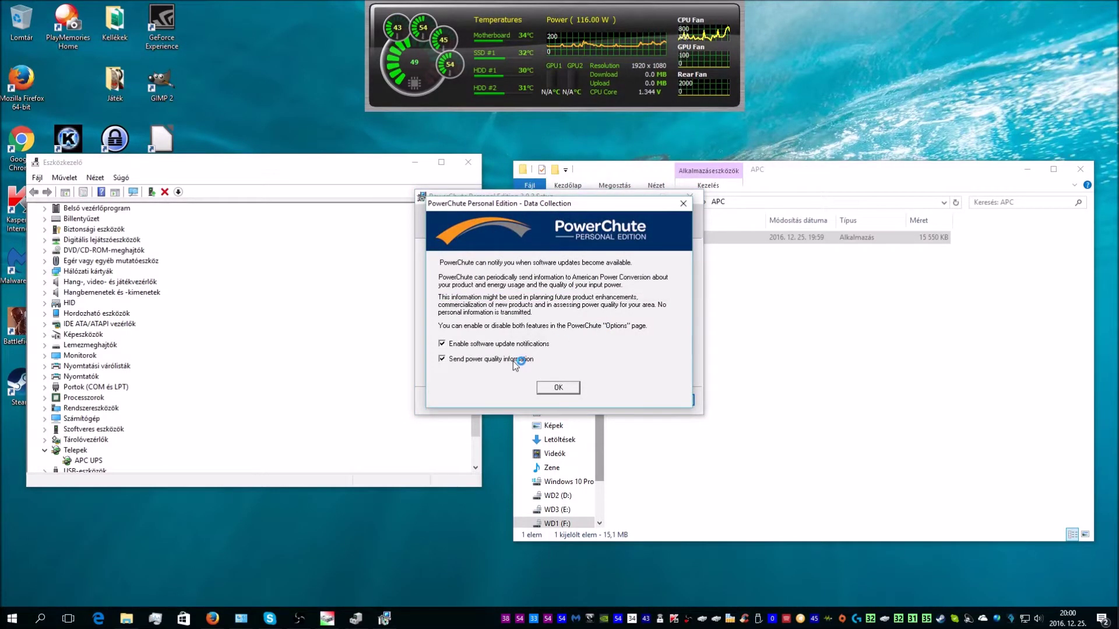
left_click(557, 388)
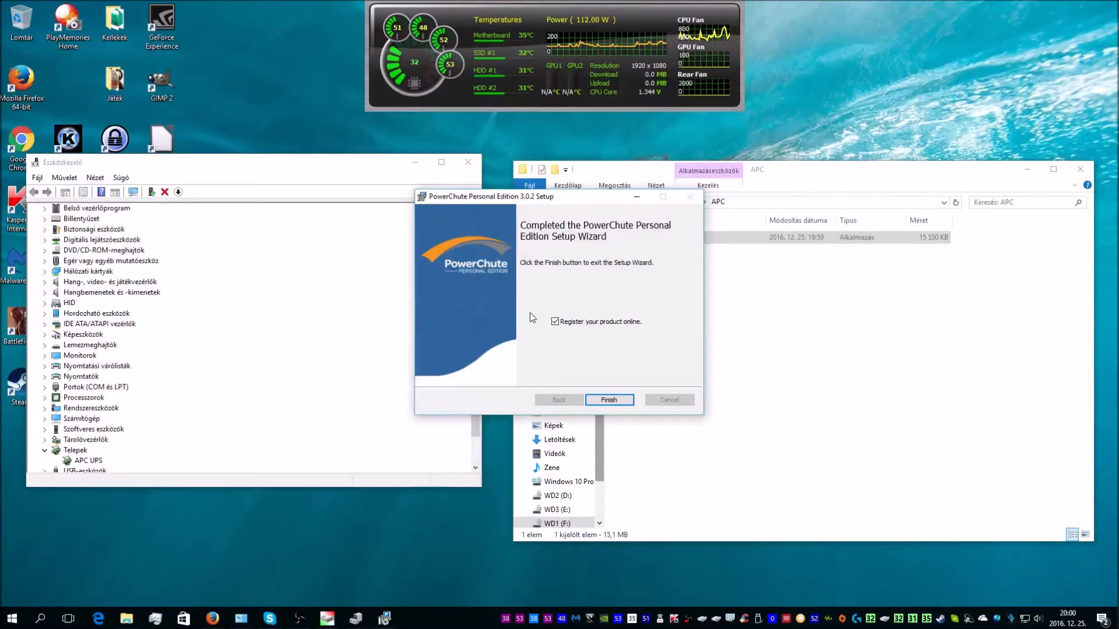
left_click(596, 401)
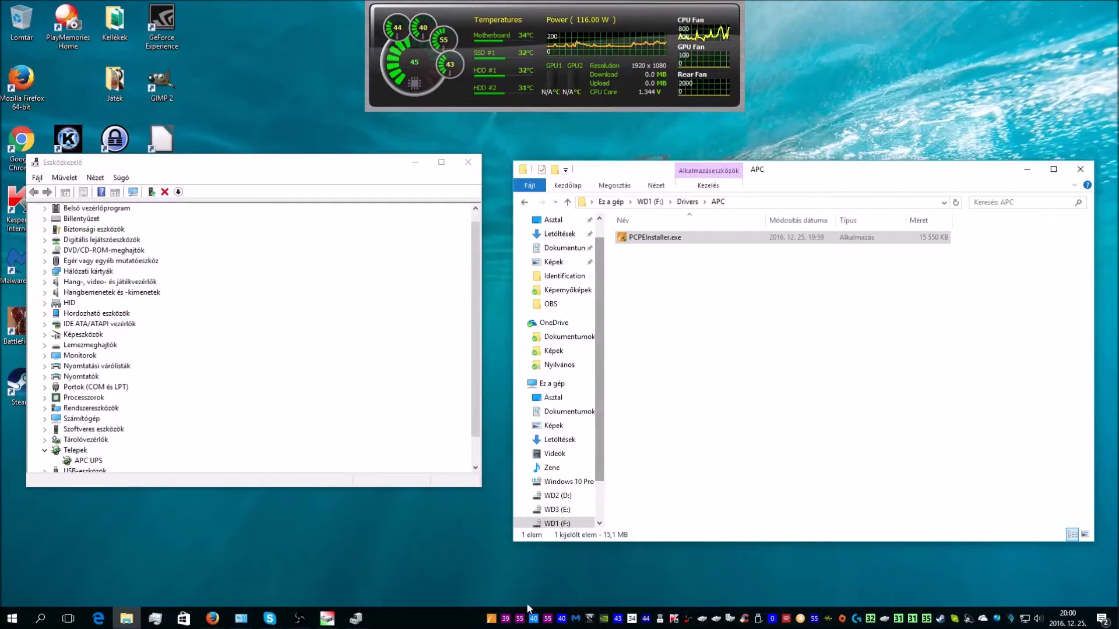
- Open PowerChute Personal Edition and examine the power problem history and the battery backup's current status
left_click(493, 617)
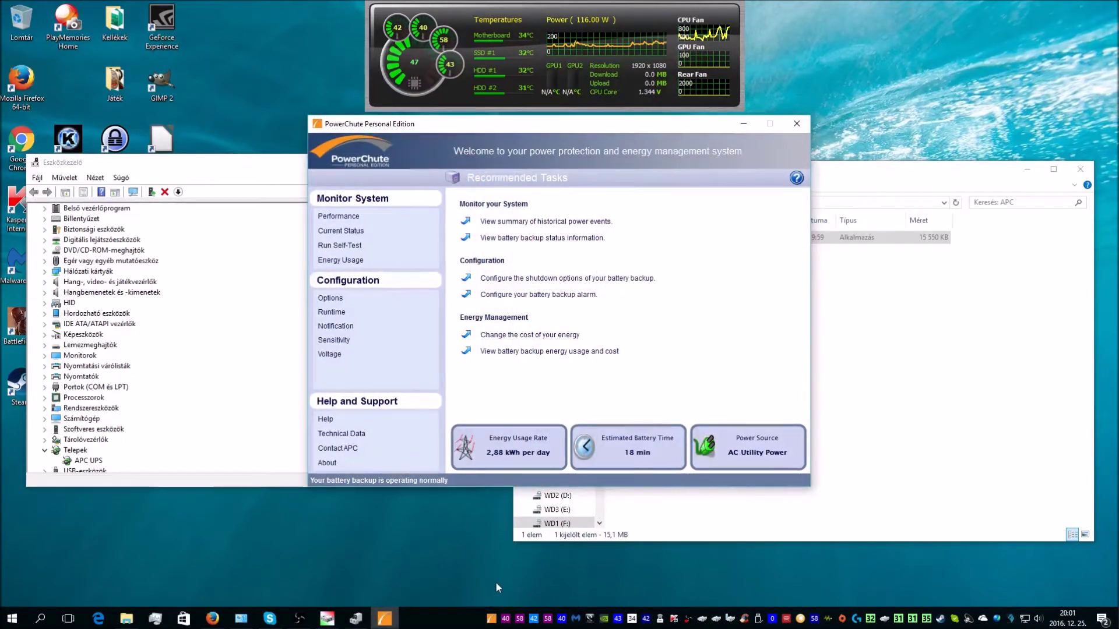
left_click(344, 218)
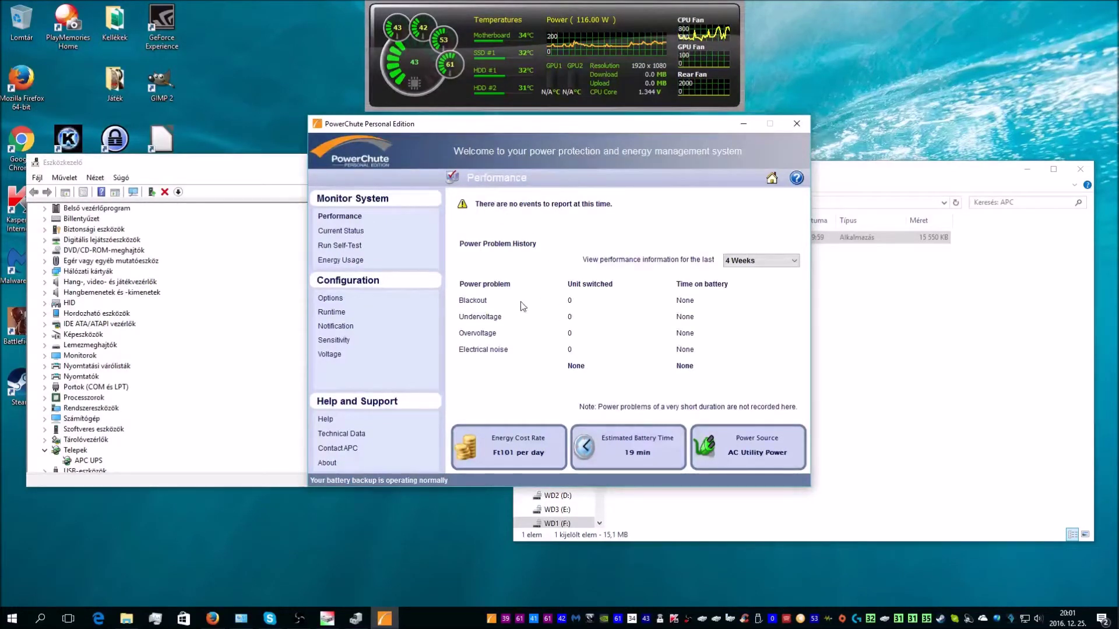
left_click(329, 233)
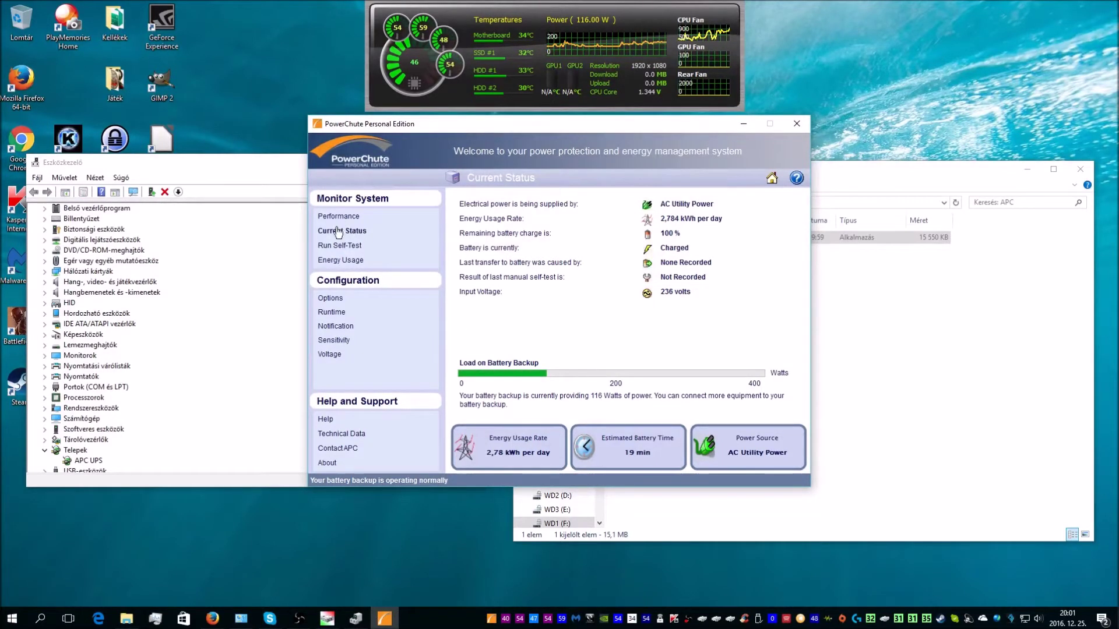
- Run a manual self-test of the battery backup, and view the energy usage information
left_click(338, 246)
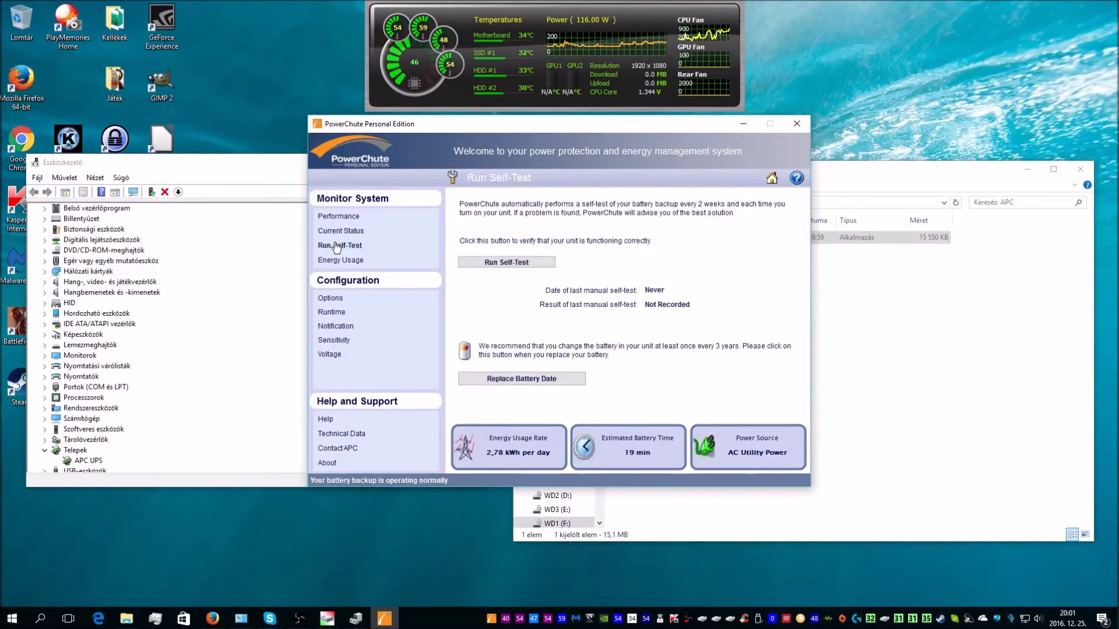
left_click(479, 263)
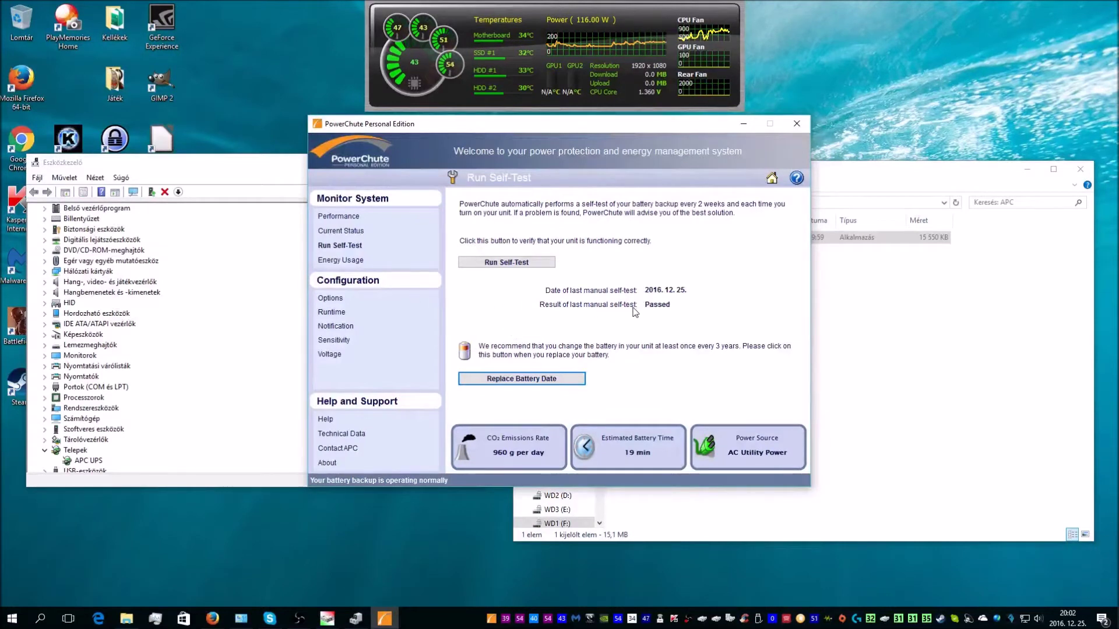
left_click(338, 262)
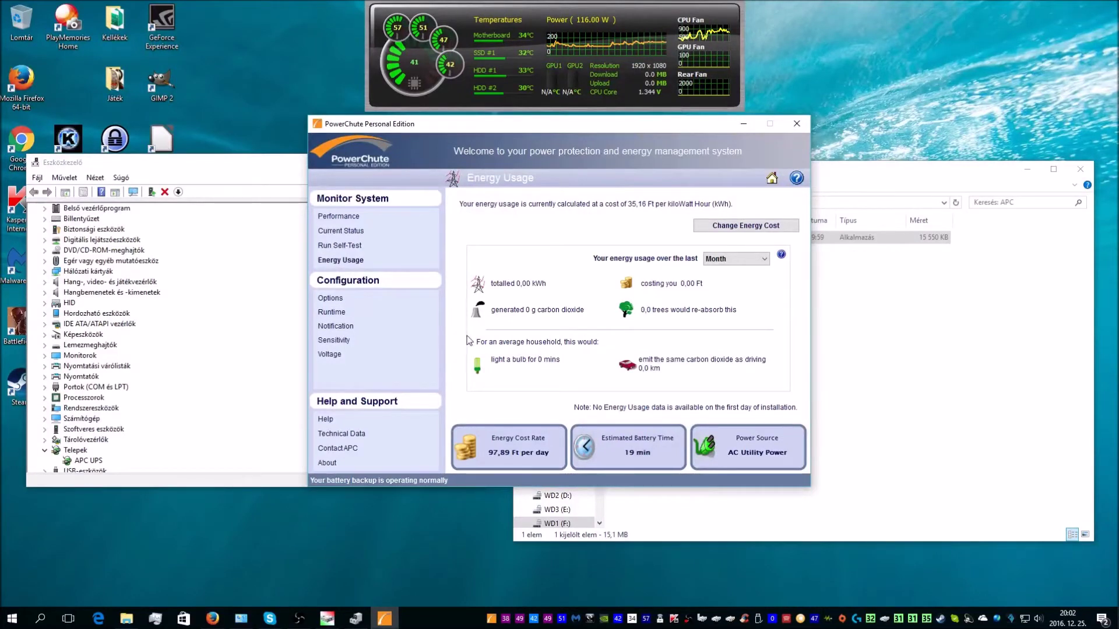
- Check for PowerChute software updates from the configuration options, and dismiss the resulting message
left_click(344, 300)
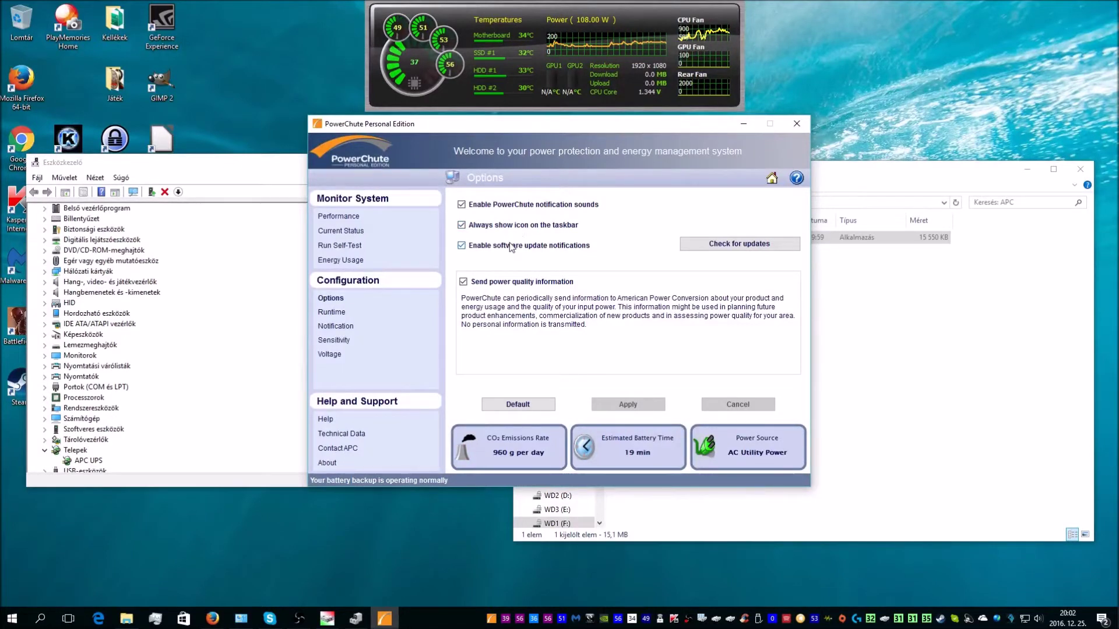
left_click(711, 246)
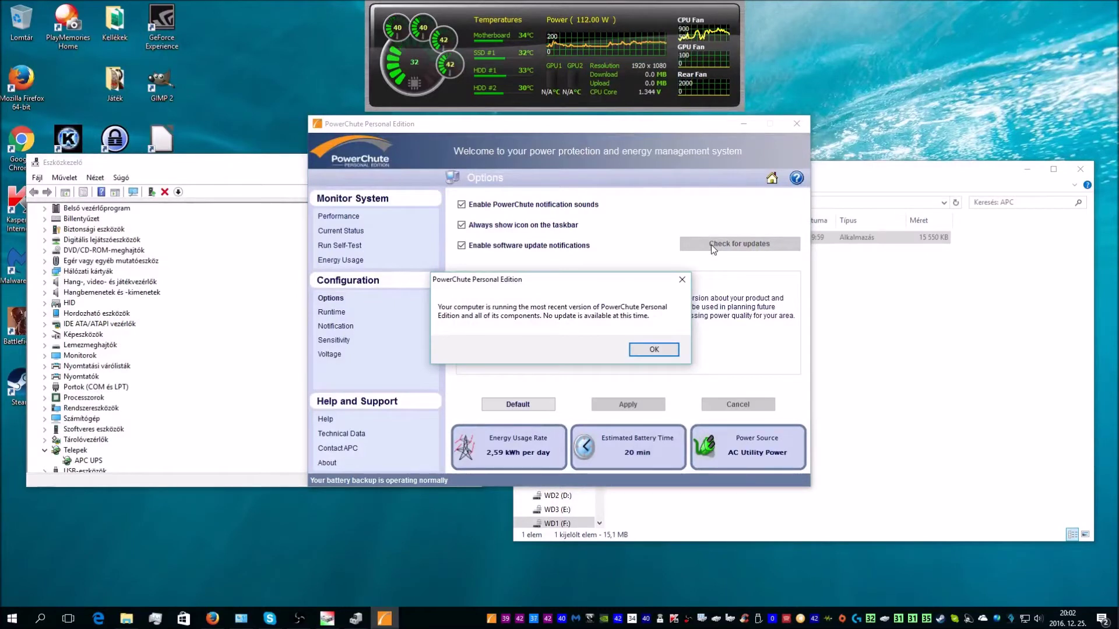
left_click(653, 348)
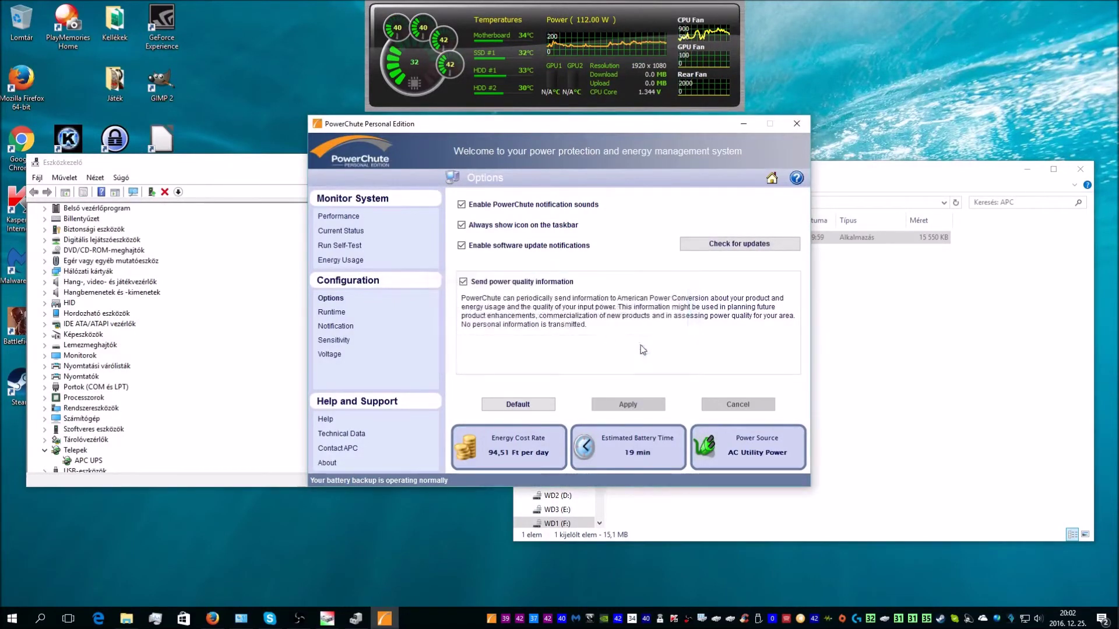
- Review the Runtime, Notification, Sensitivity and Voltage configuration settings of the battery backup
left_click(327, 313)
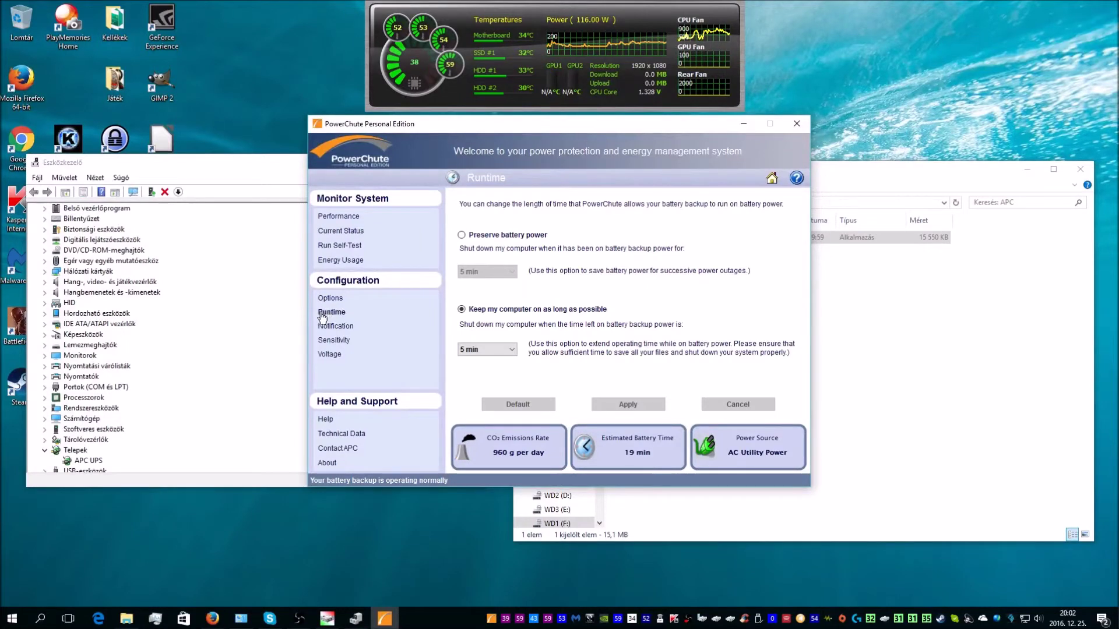
left_click(328, 327)
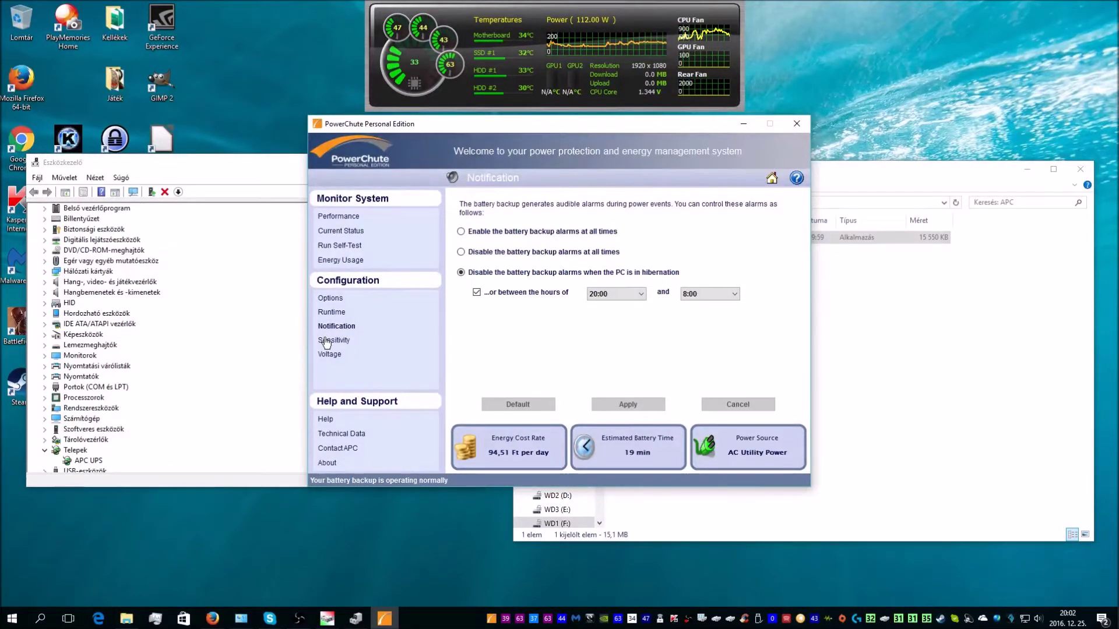
left_click(327, 341)
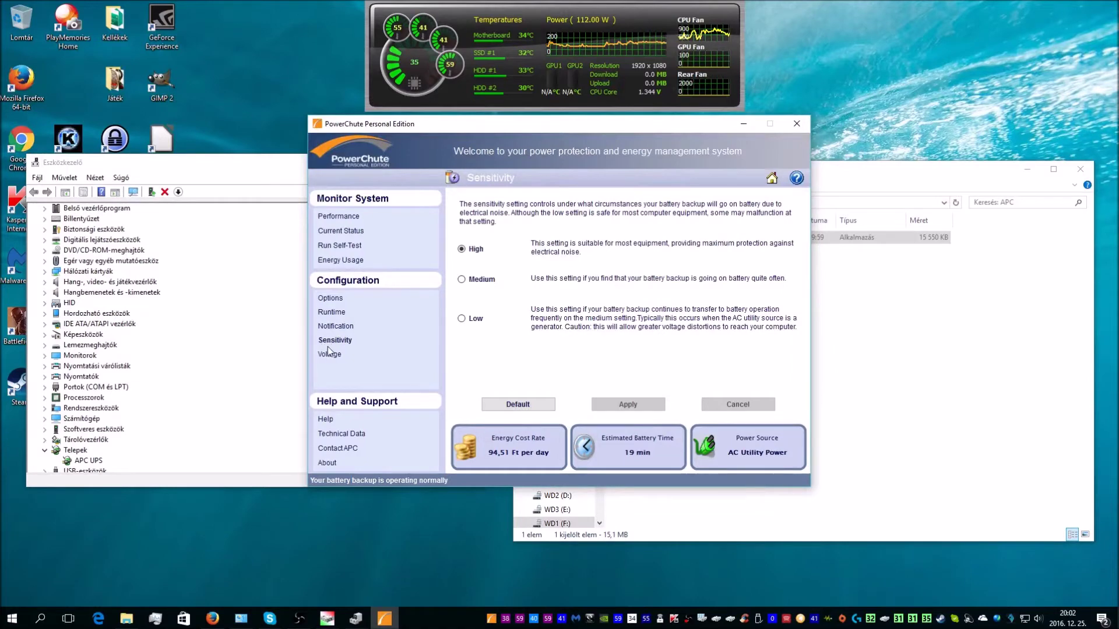
left_click(330, 355)
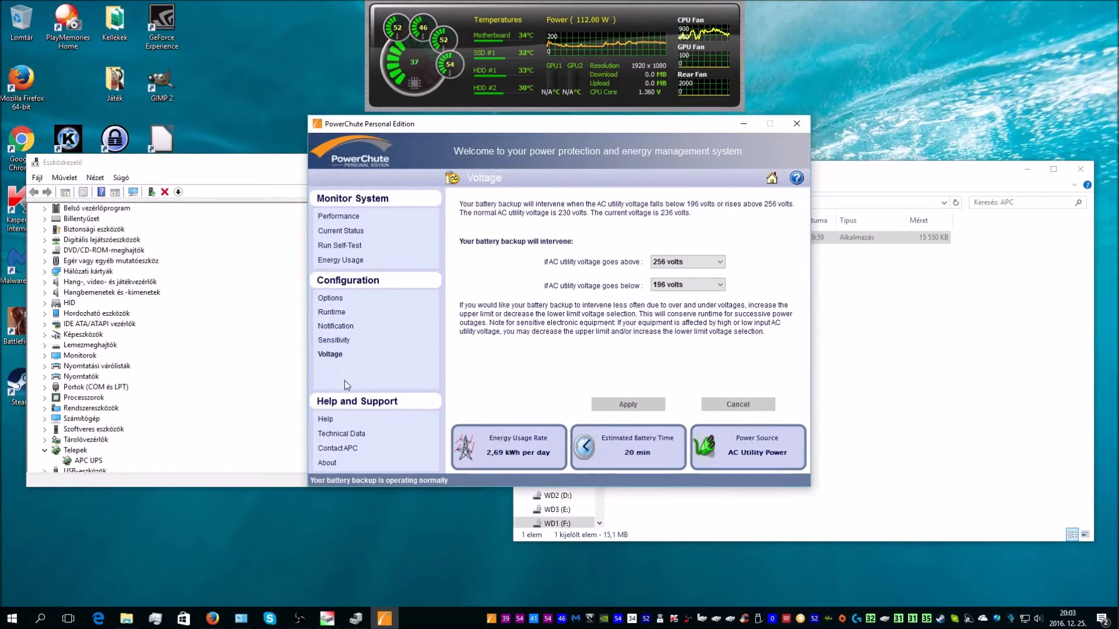
- Open the PowerChute help, and close both the help window and the PowerChute window
left_click(335, 419)
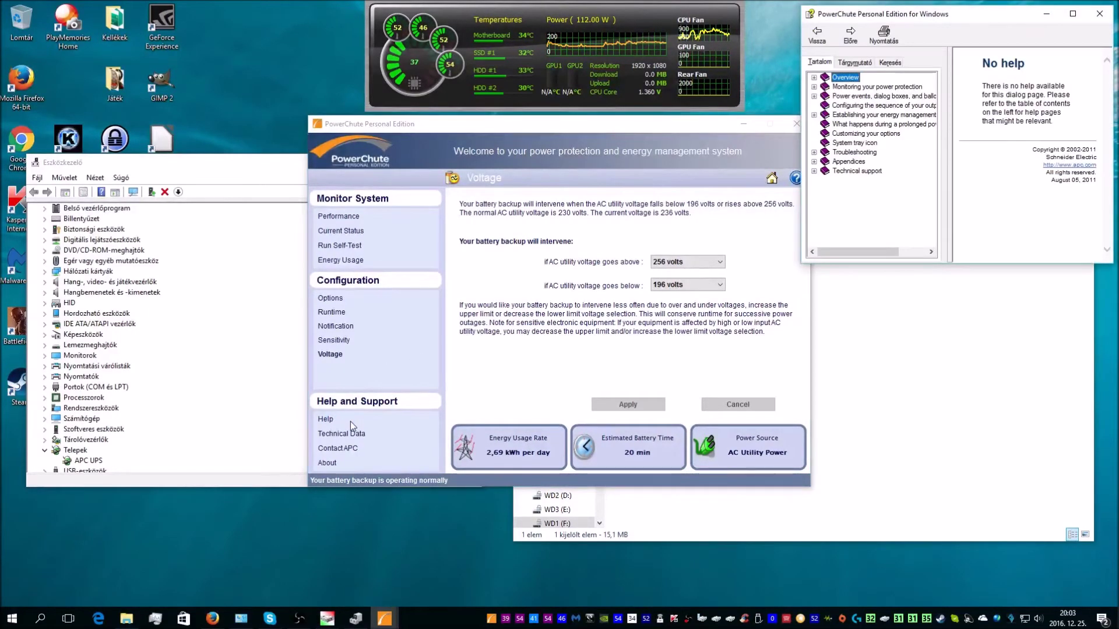
left_click(1100, 13)
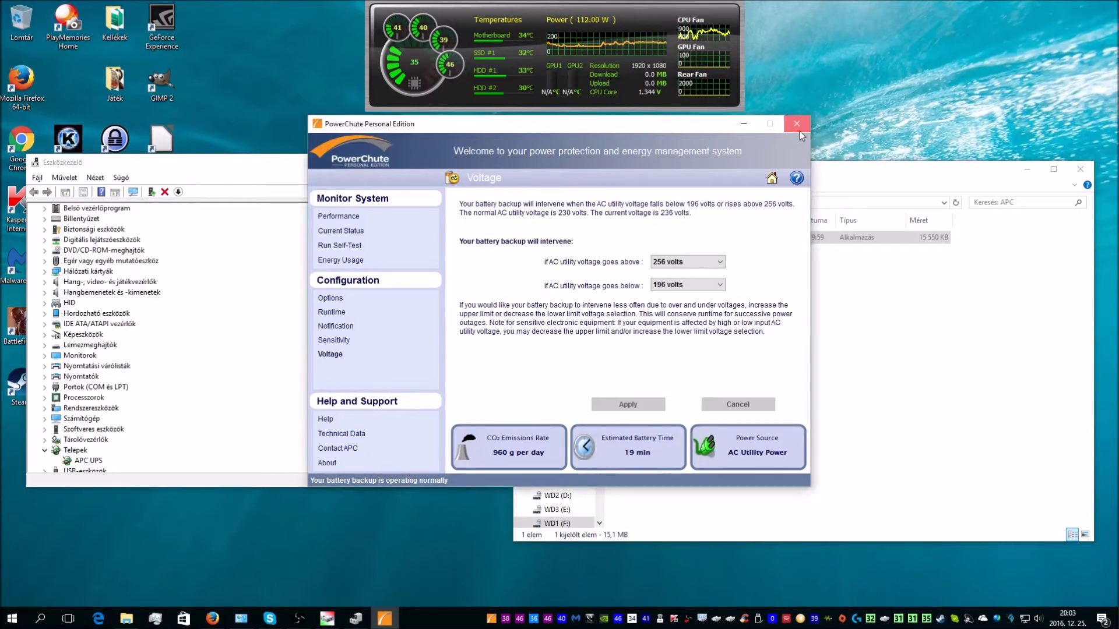
left_click(799, 129)
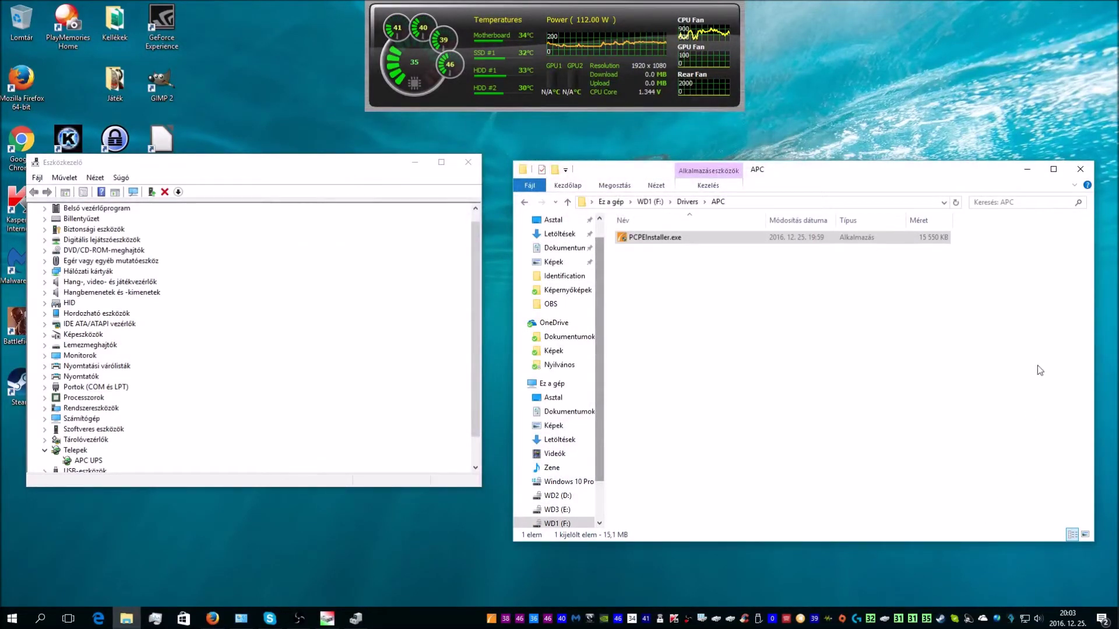
- Minimize the APC folder window and examine the APC UPS entry under Telepek in the device list
left_click(1026, 172)
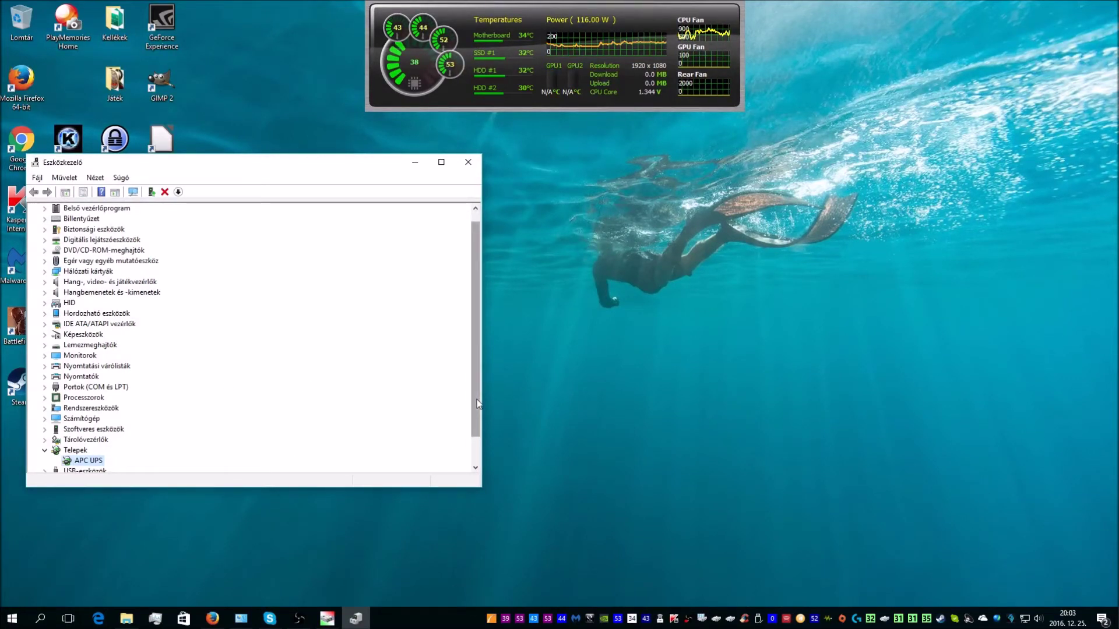
scroll(476, 399, "down", 1)
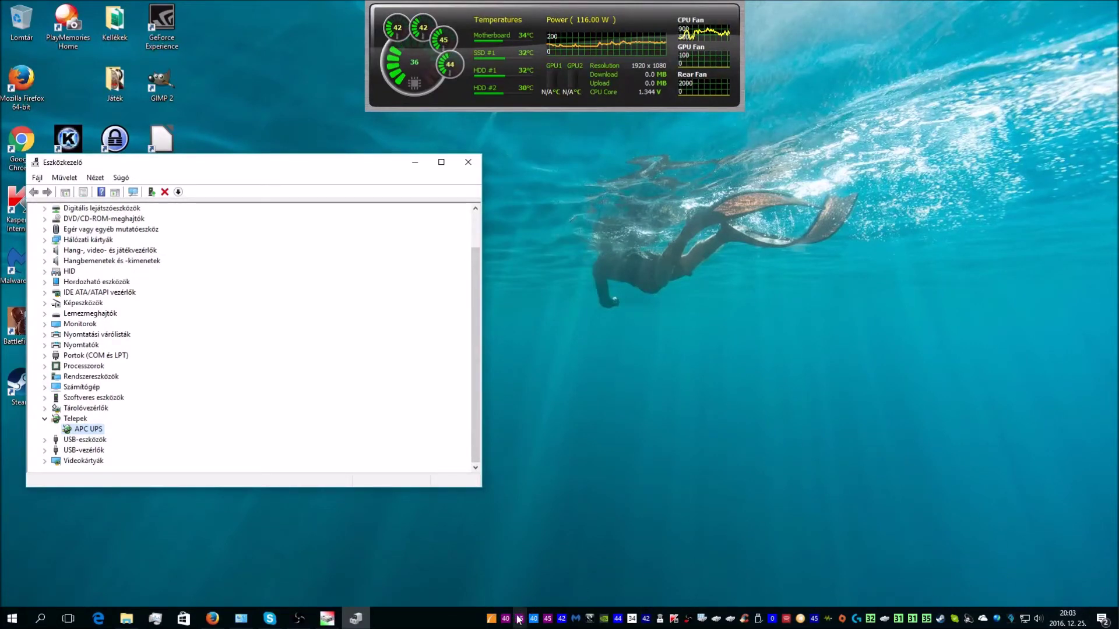
- Search Windows for "ener", open the power plan editor, and bring up the advanced power settings of the Kiegyensúlyozott plan
left_click(12, 617)
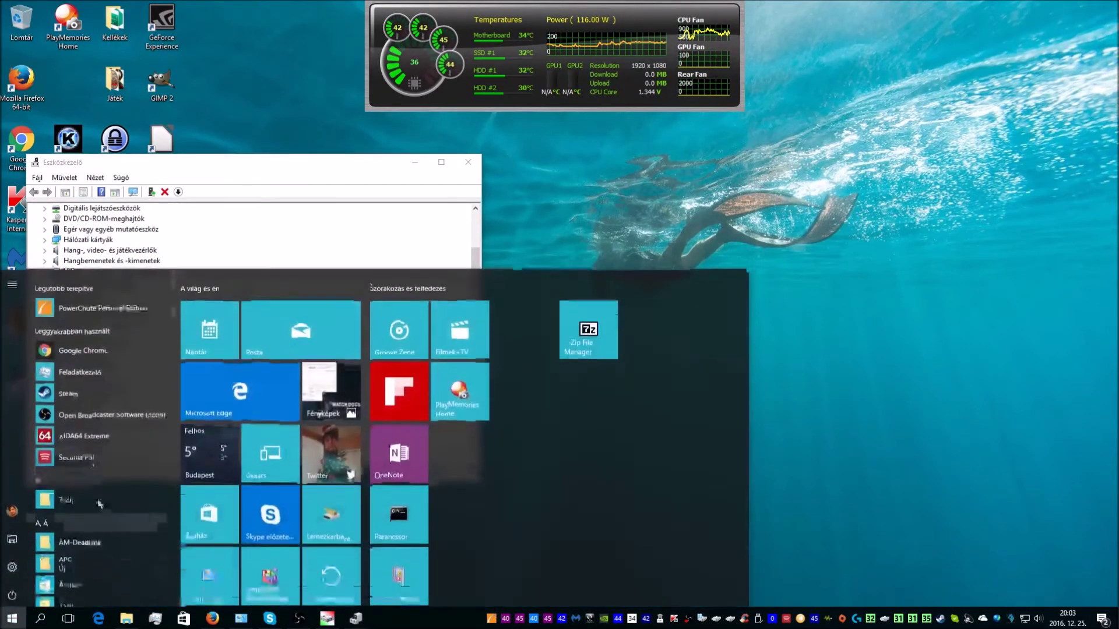
type("ener")
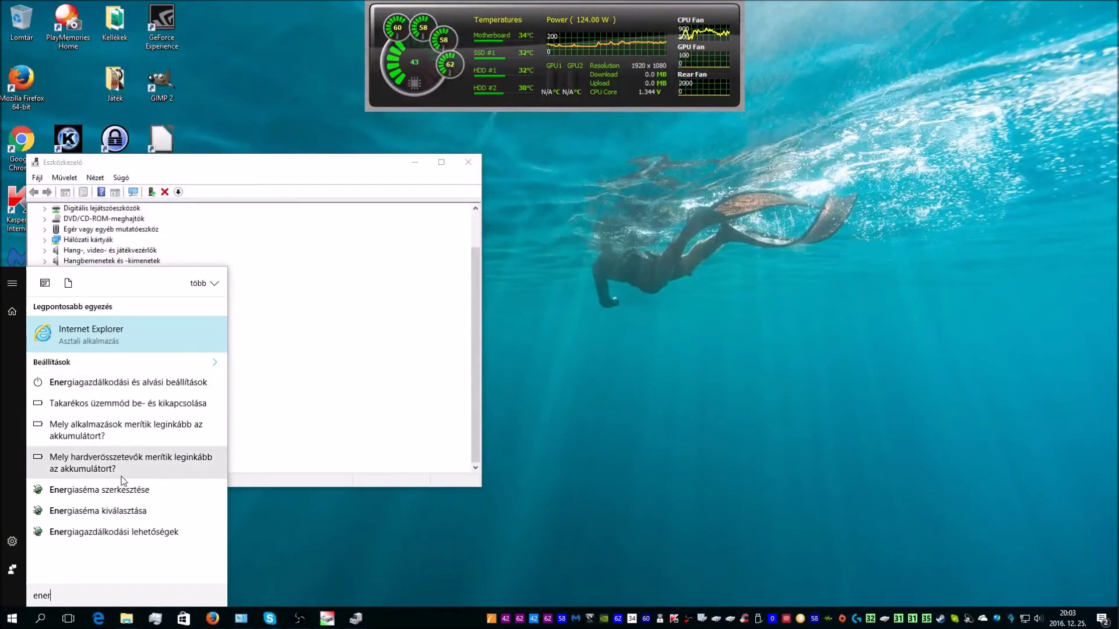
left_click(111, 490)
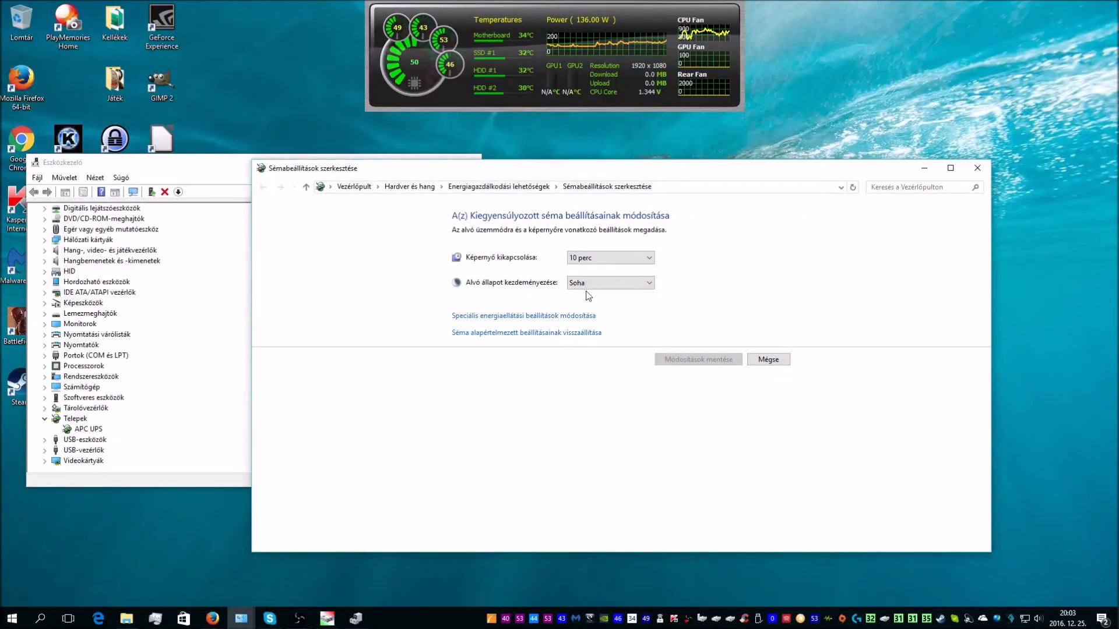
left_click(506, 320)
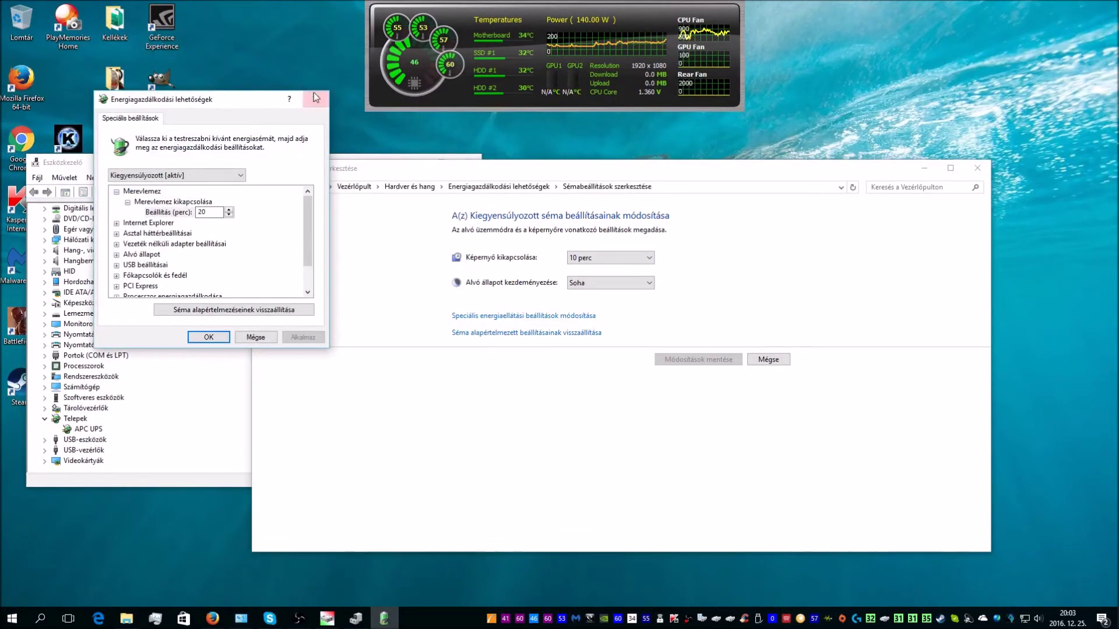
left_click_drag(209, 100, 360, 100)
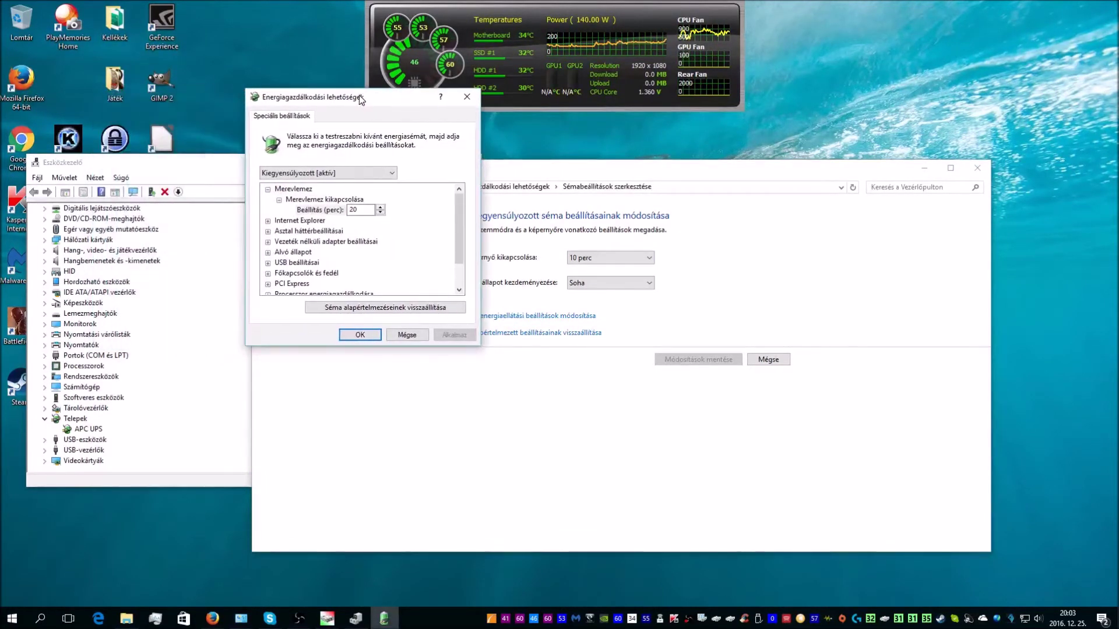
left_click_drag(456, 214, 460, 193)
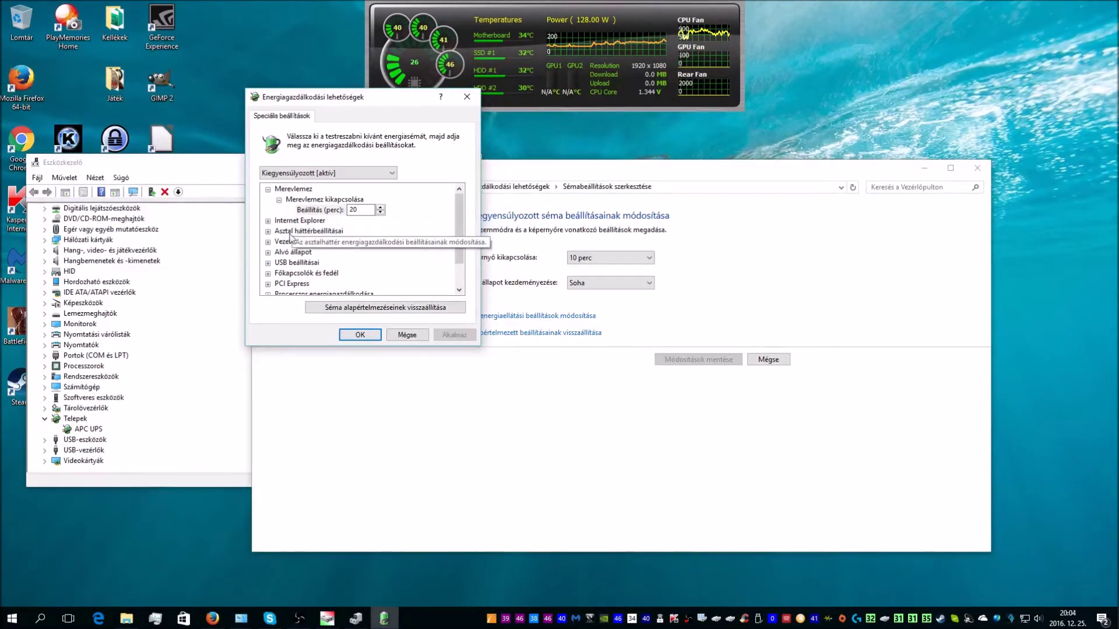
- Expand the Alvó állapot group in the advanced power settings to examine its sleep, hybrid sleep and hibernation options
left_click(267, 252)
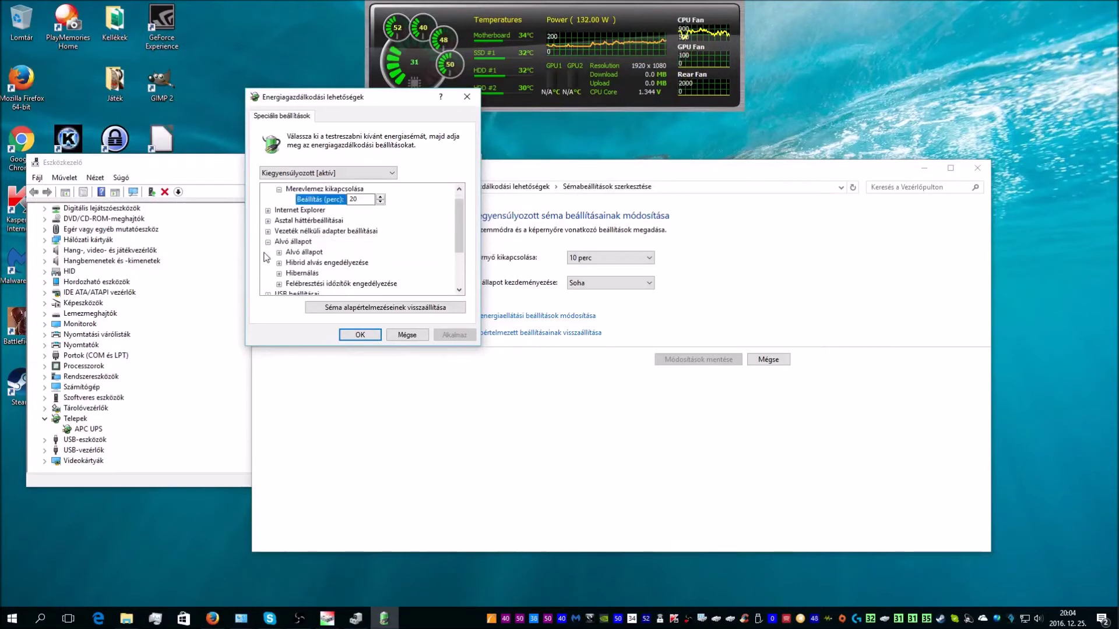
left_click(278, 252)
left_click(279, 273)
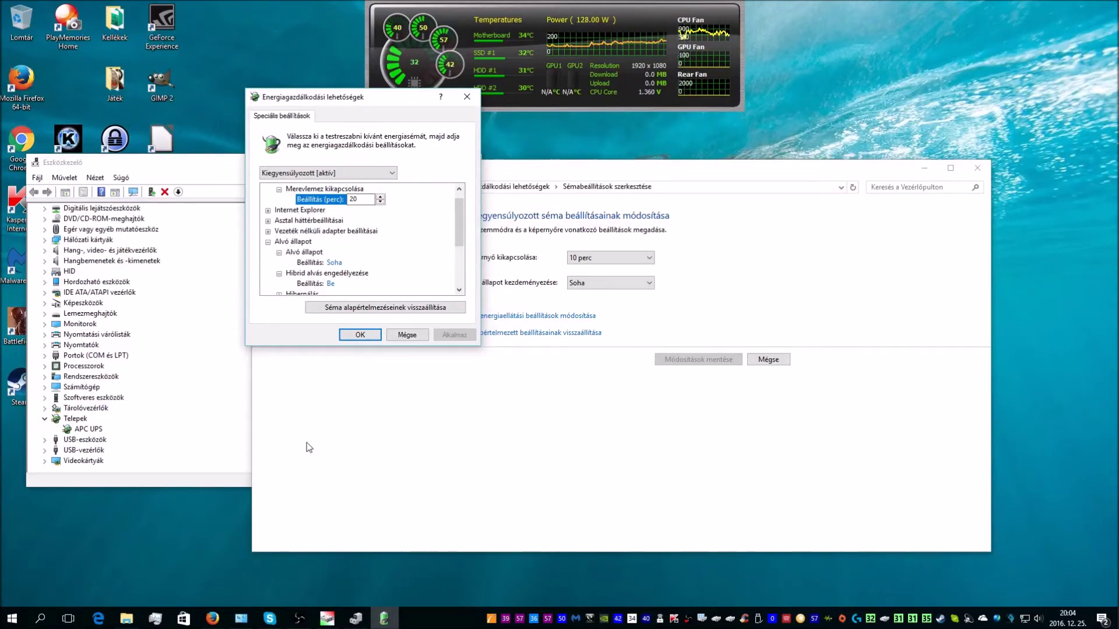
- Show Ez a gép in the file manager to check the free space on the Windows 10 Pro (C:) drive
left_click(126, 618)
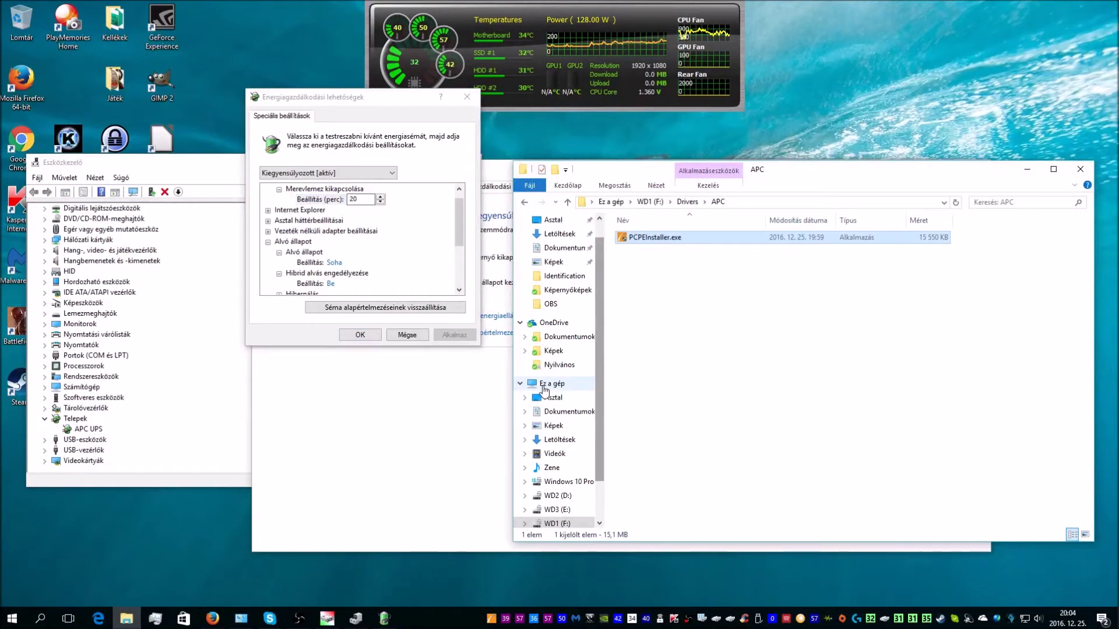
left_click(544, 384)
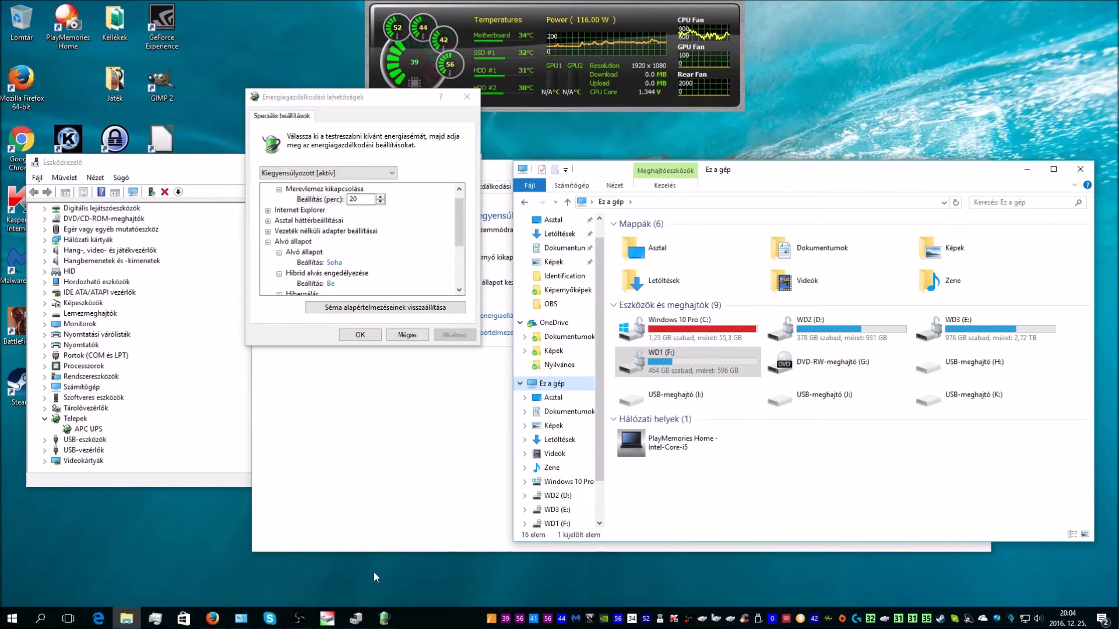
- Run the Command Prompt as administrator and turn off hibernation with powercfg -h off
left_click(11, 618)
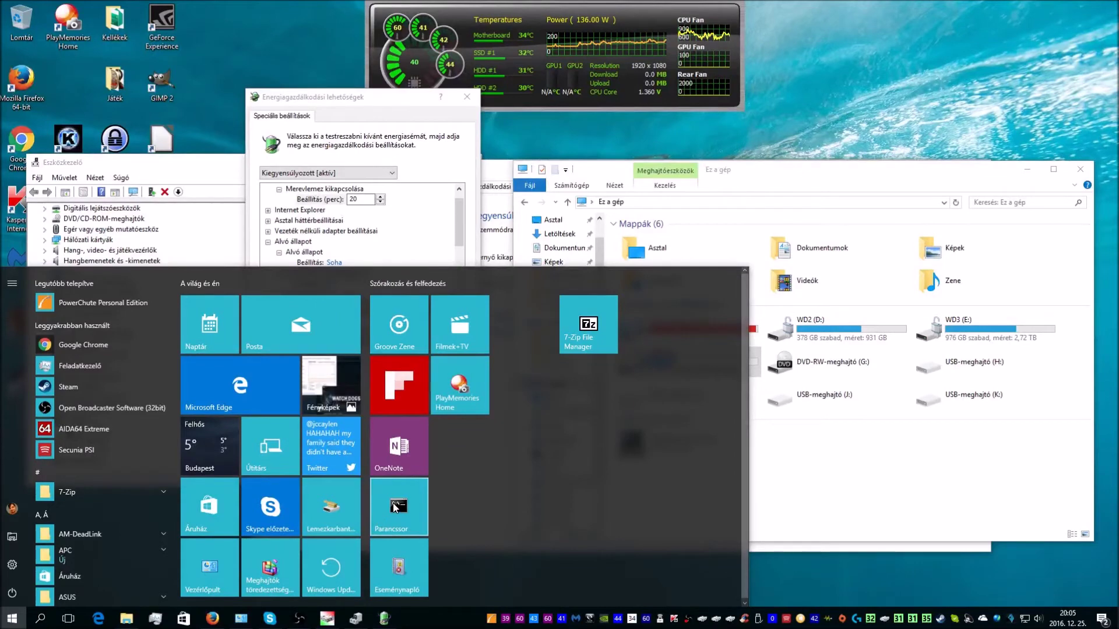
right_click(395, 508)
mouse_move(445, 549)
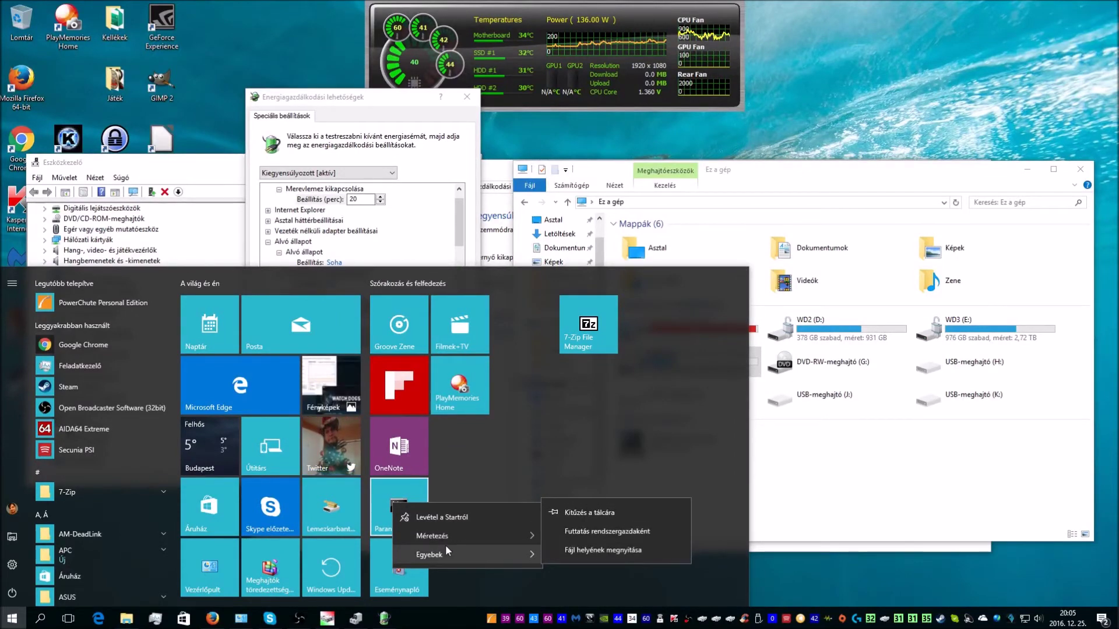
left_click(571, 533)
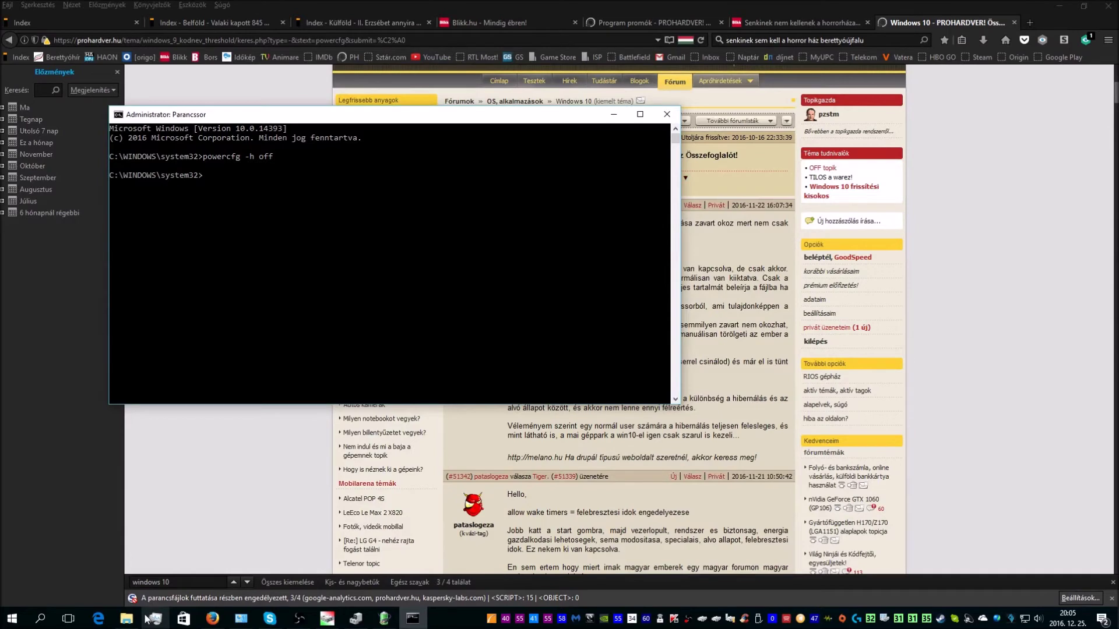
- Recheck the free space on the Windows 10 Pro (C:) drive in Ez a gép, and close the file manager
left_click(126, 618)
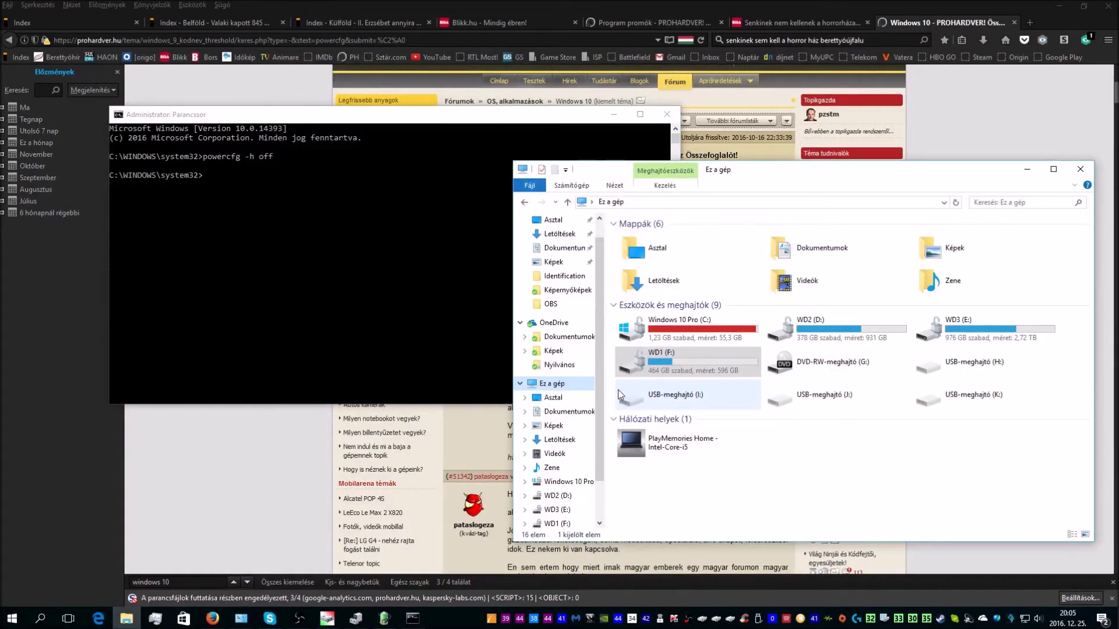
left_click(414, 328)
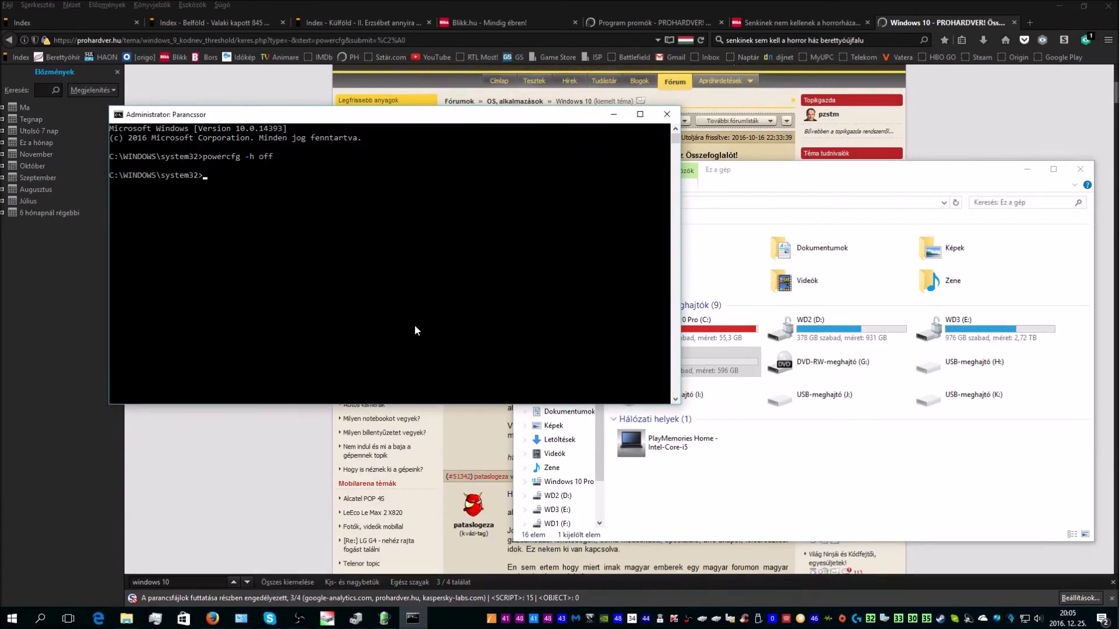
left_click(735, 490)
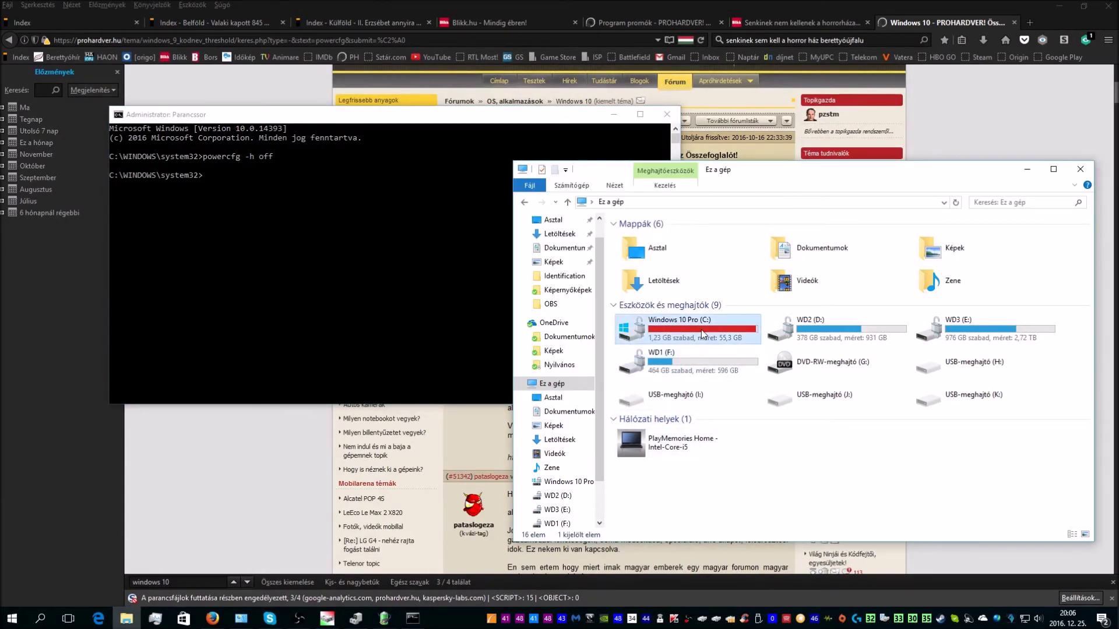
mouse_move(701, 329)
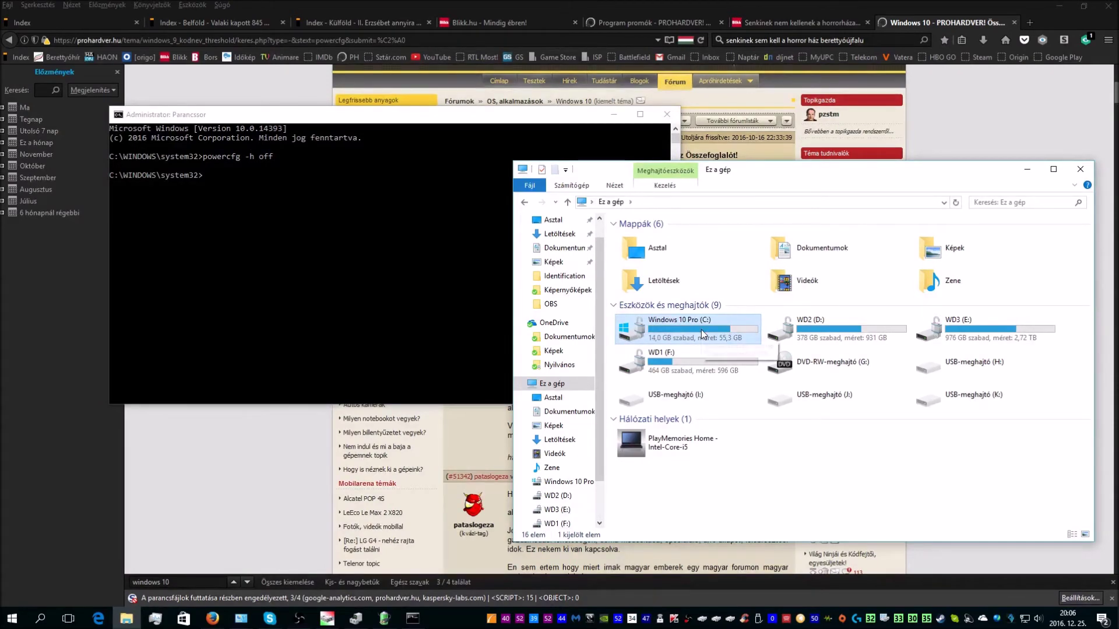
left_click(1074, 169)
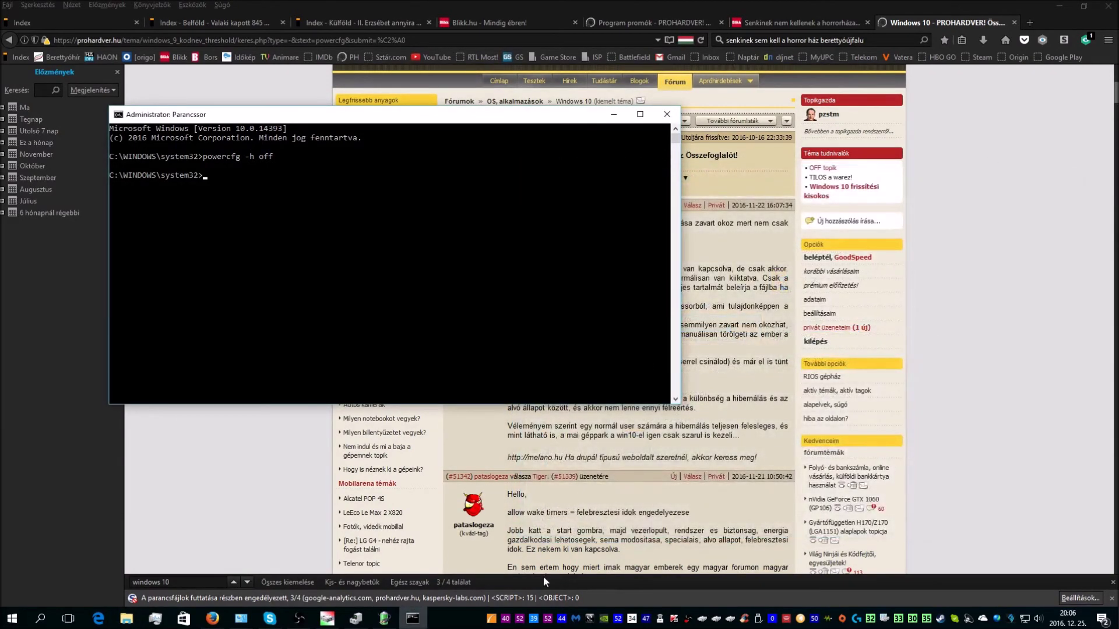
- Reopen PowerChute, close the Command Prompt, and review the Performance, Current Status, Run Self-Test, Energy Usage and Options pages
left_click(492, 617)
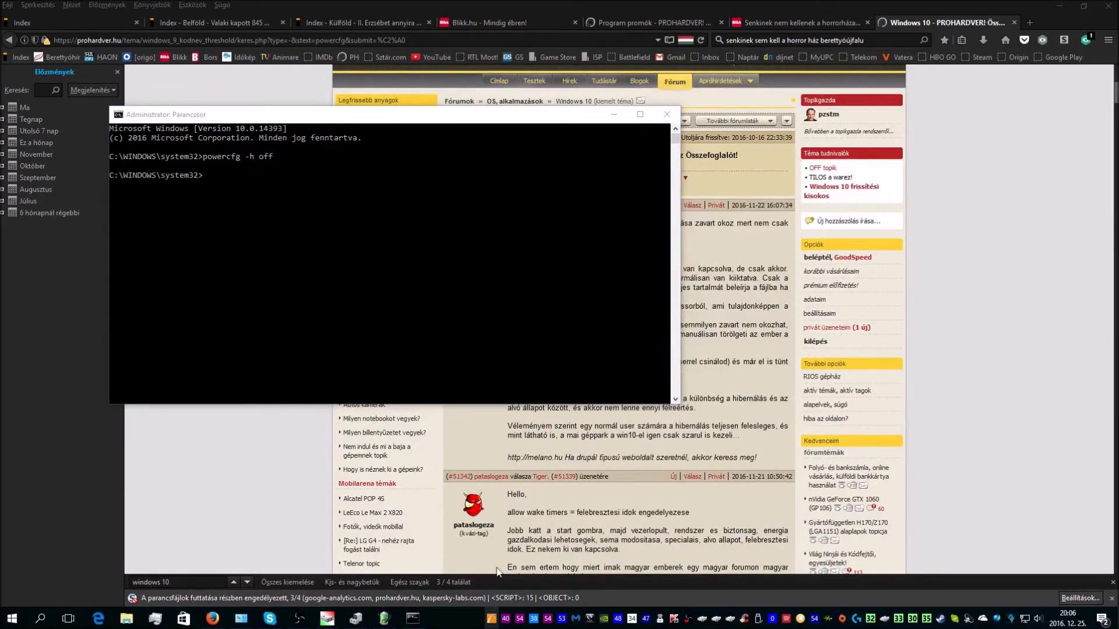
left_click(666, 114)
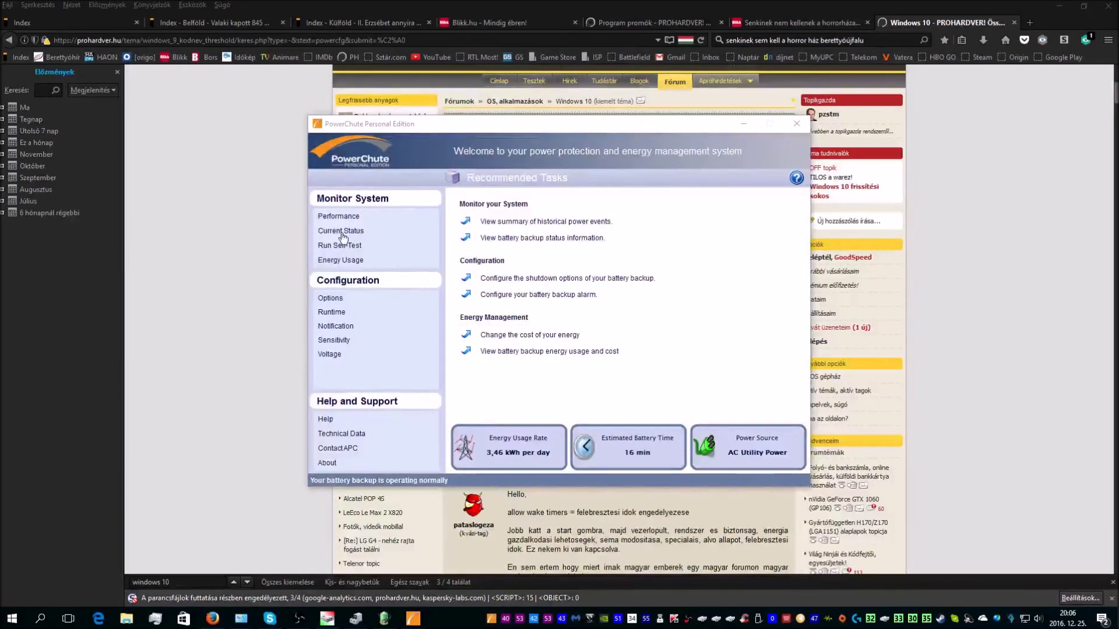
left_click(332, 218)
left_click(339, 231)
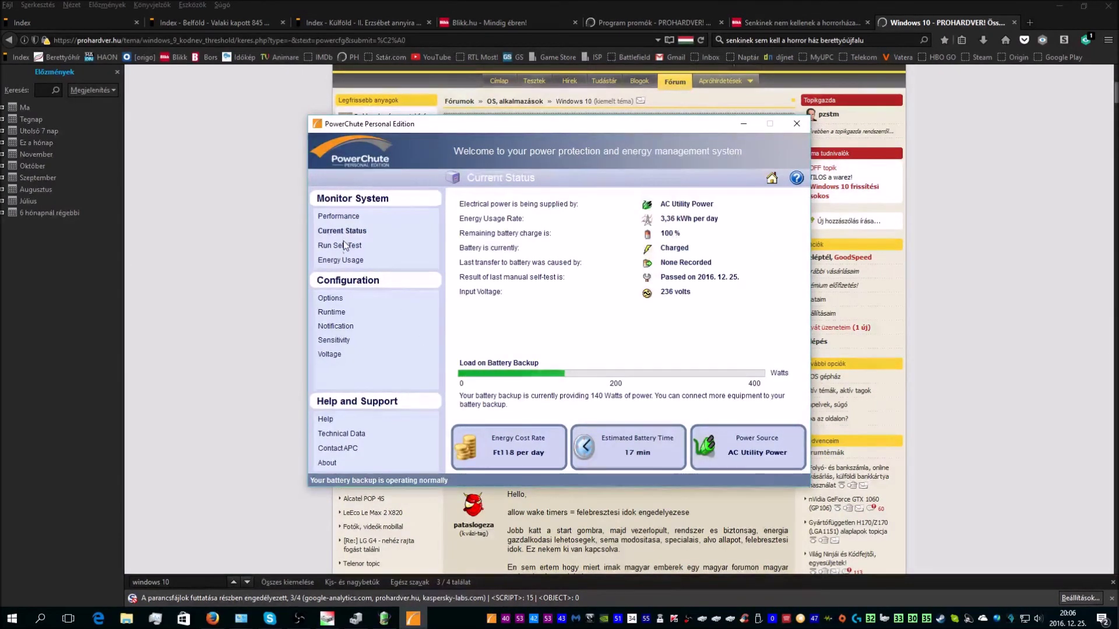
left_click(345, 245)
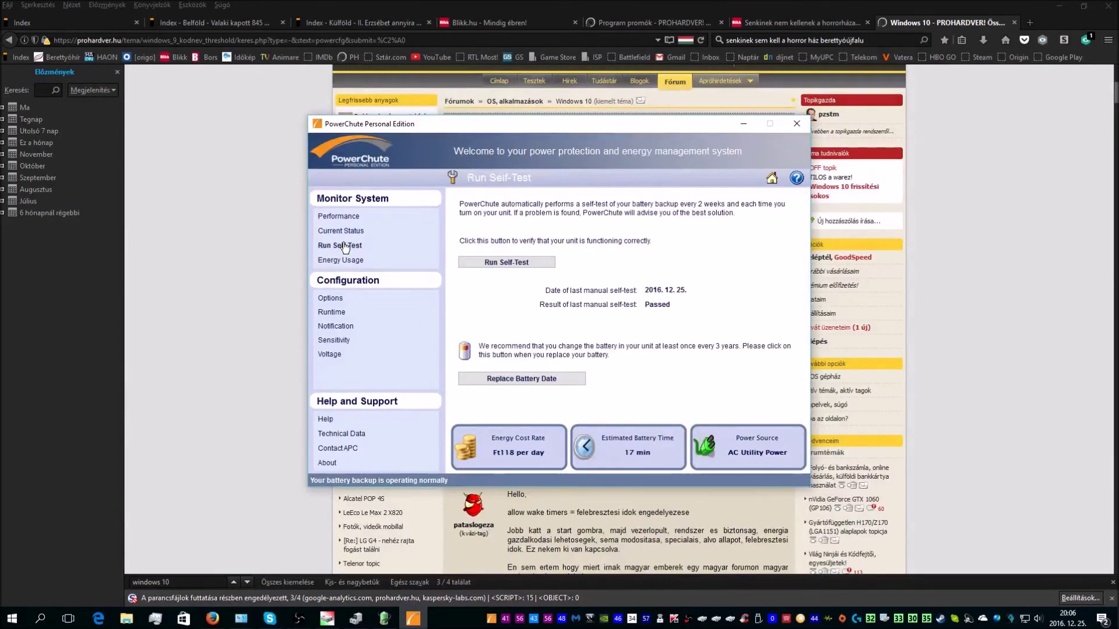
left_click(351, 260)
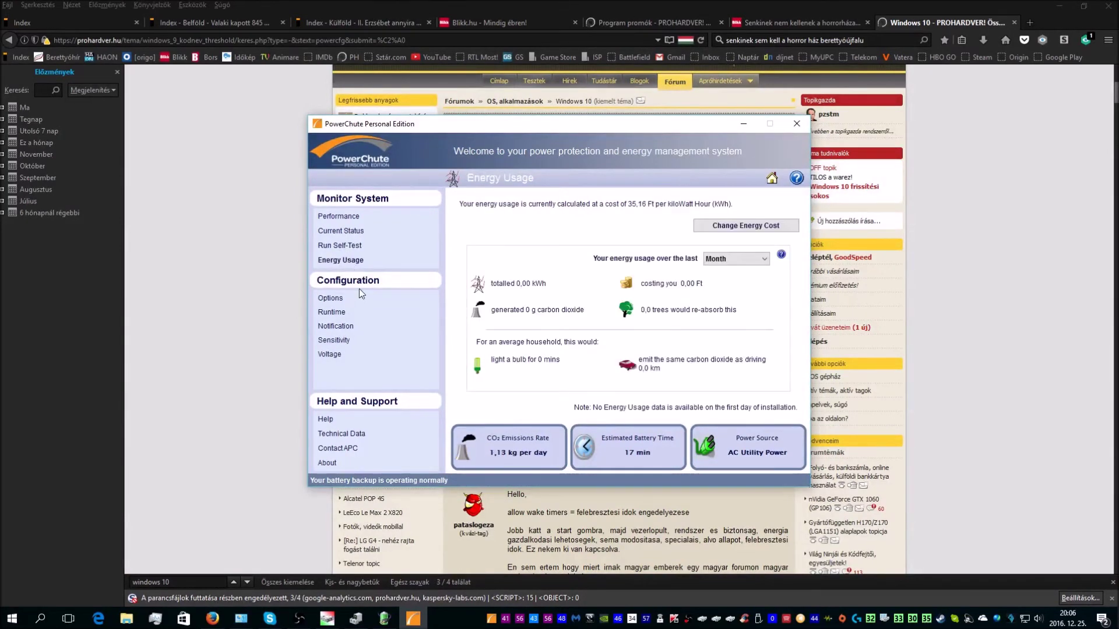
left_click(338, 299)
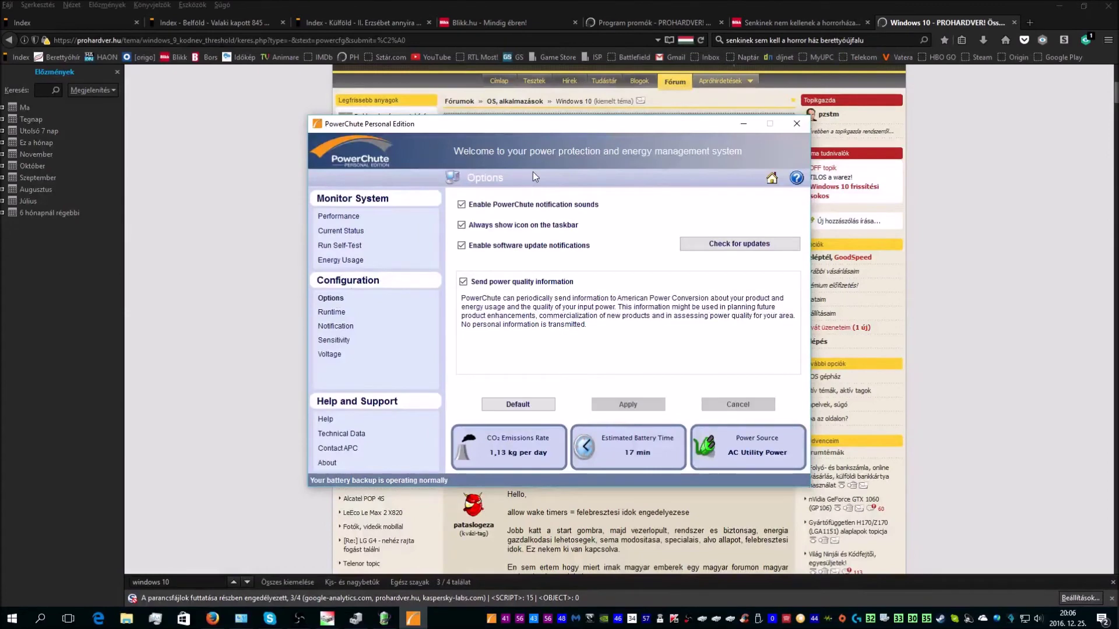
- Switch to Open Broadcaster Software and stop the screen recording
left_click(298, 619)
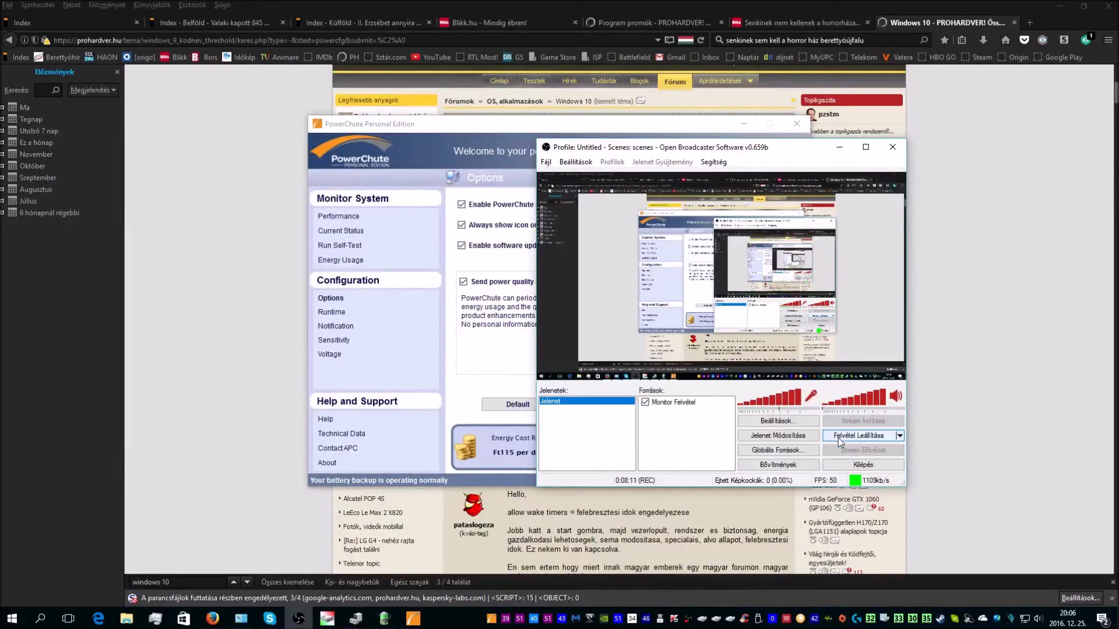
left_click(837, 436)
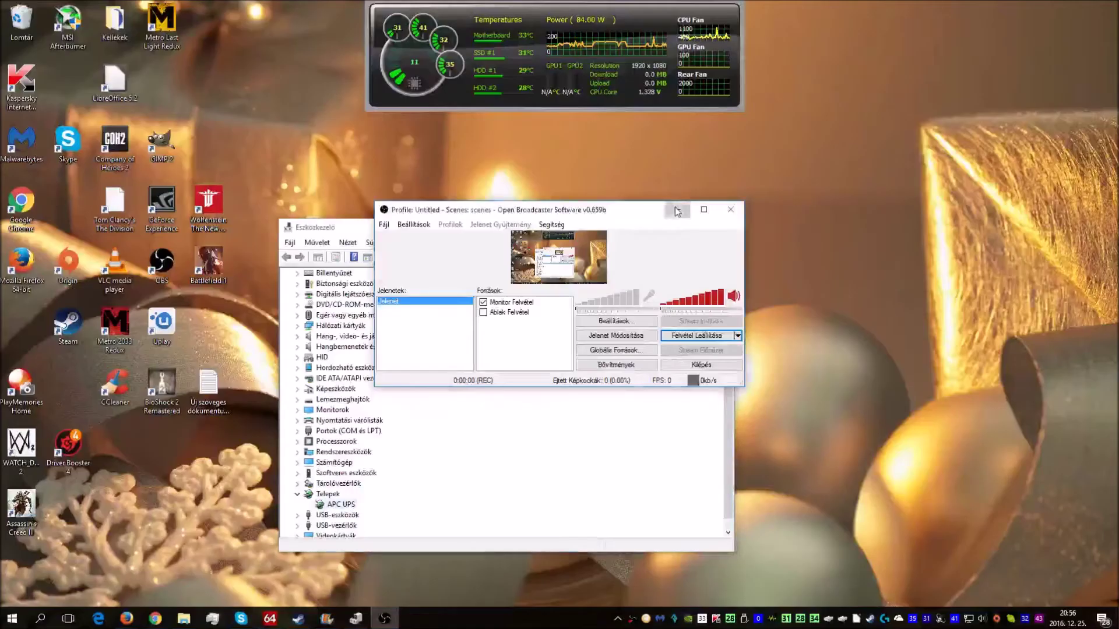
- Minimize Open Broadcaster Software and open the properties of the APC UPS device under Telepek
left_click(677, 211)
right_click(338, 508)
left_click(365, 511)
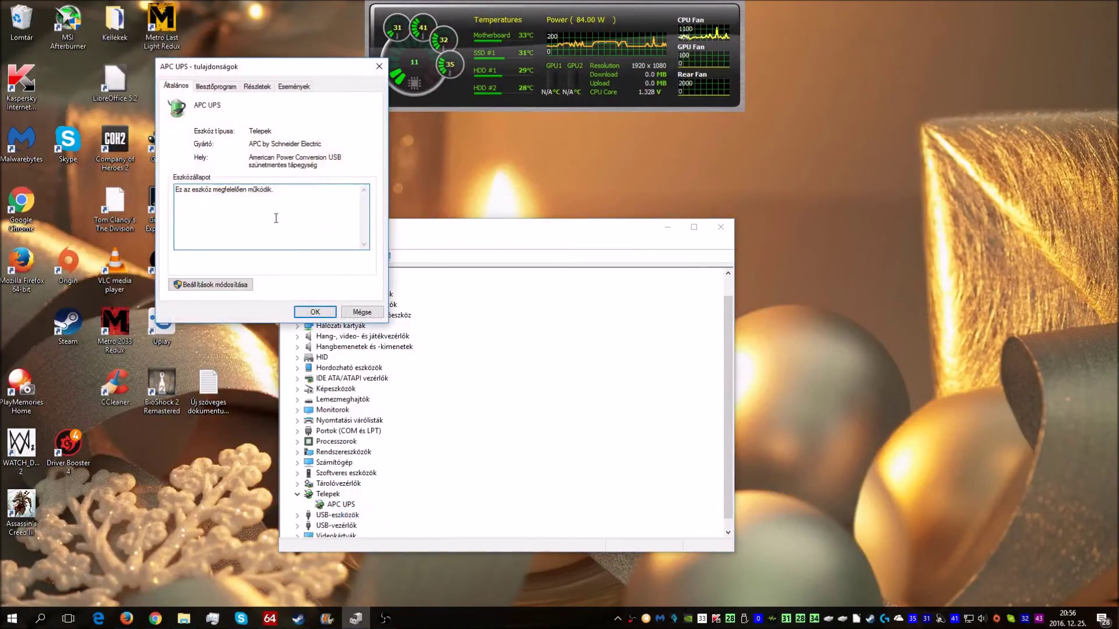
- Examine the APC UPS driver's provider and date, request its driver file details, and dismiss the resulting message
left_click(220, 89)
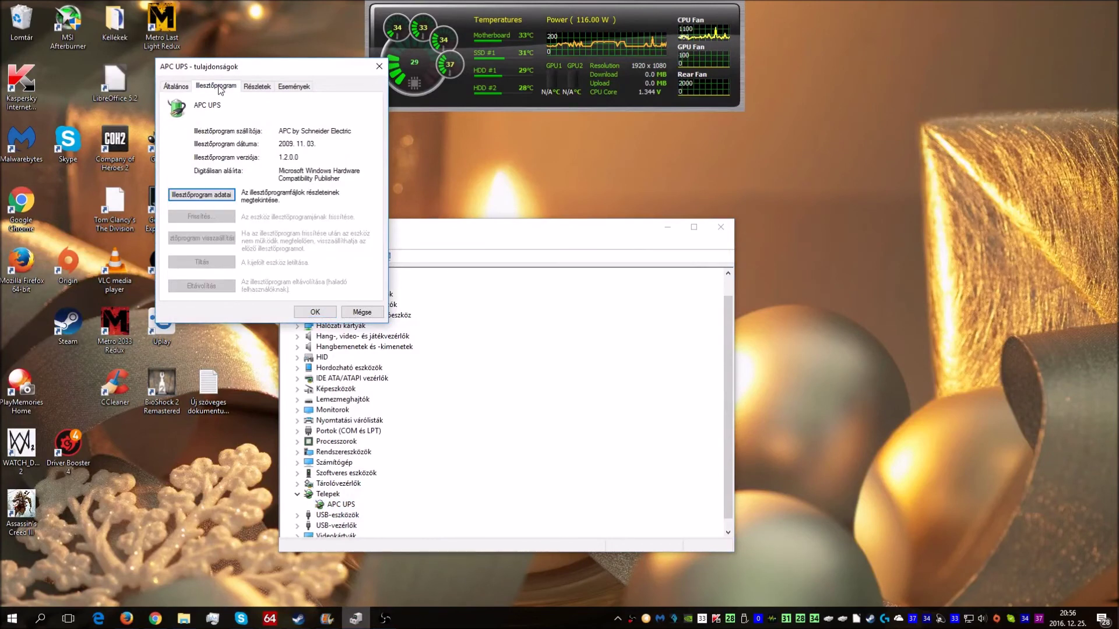
left_click_drag(350, 131, 286, 130)
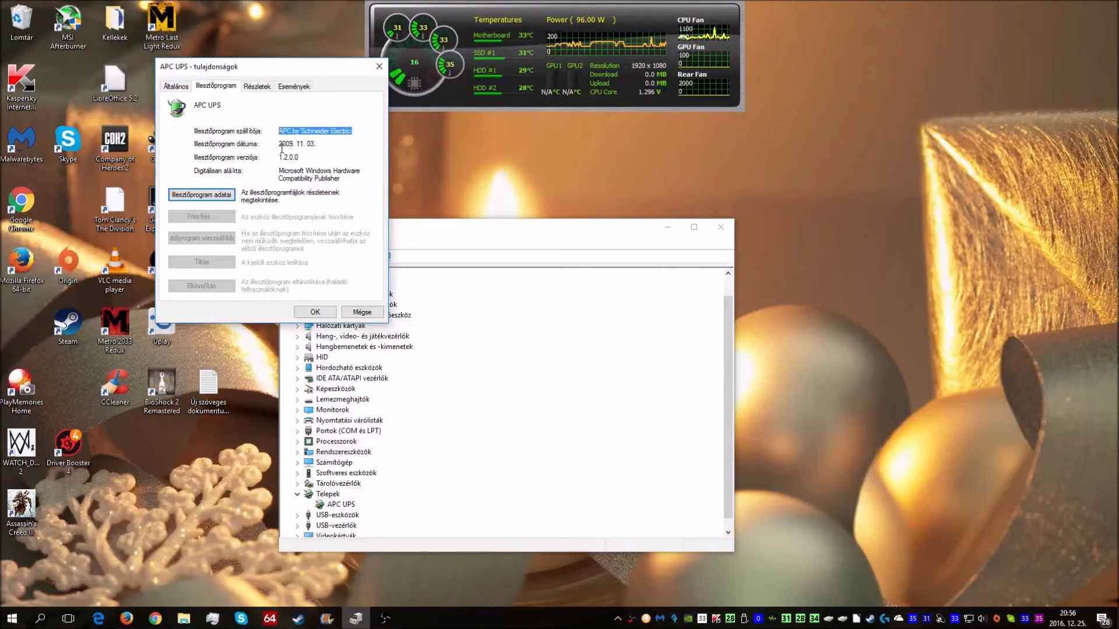
left_click(280, 147)
left_click_drag(280, 144, 307, 144)
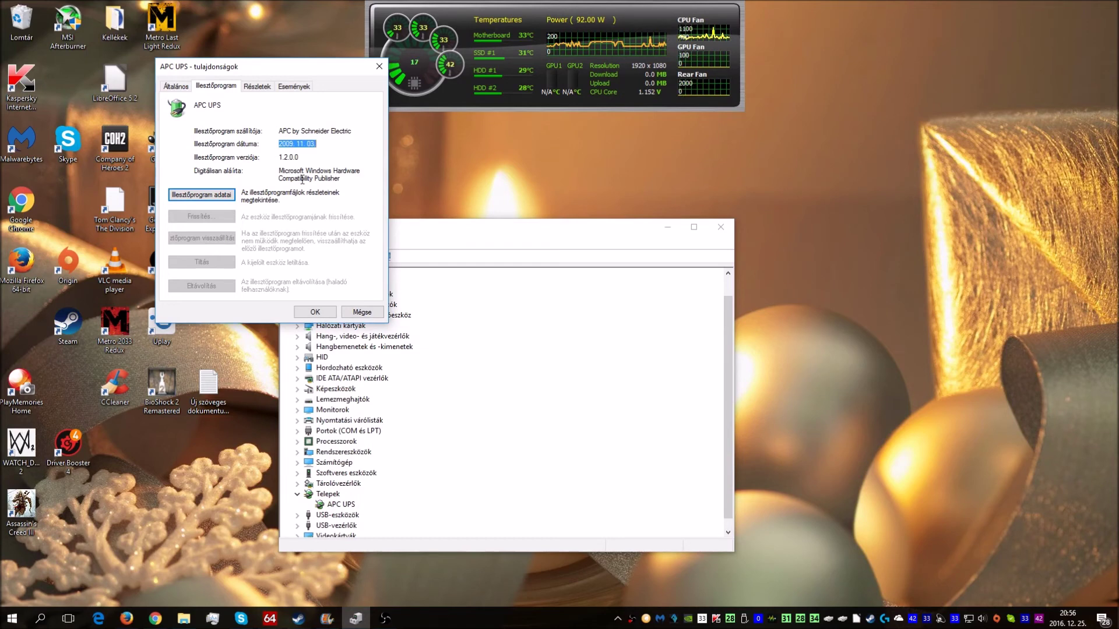
left_click(227, 197)
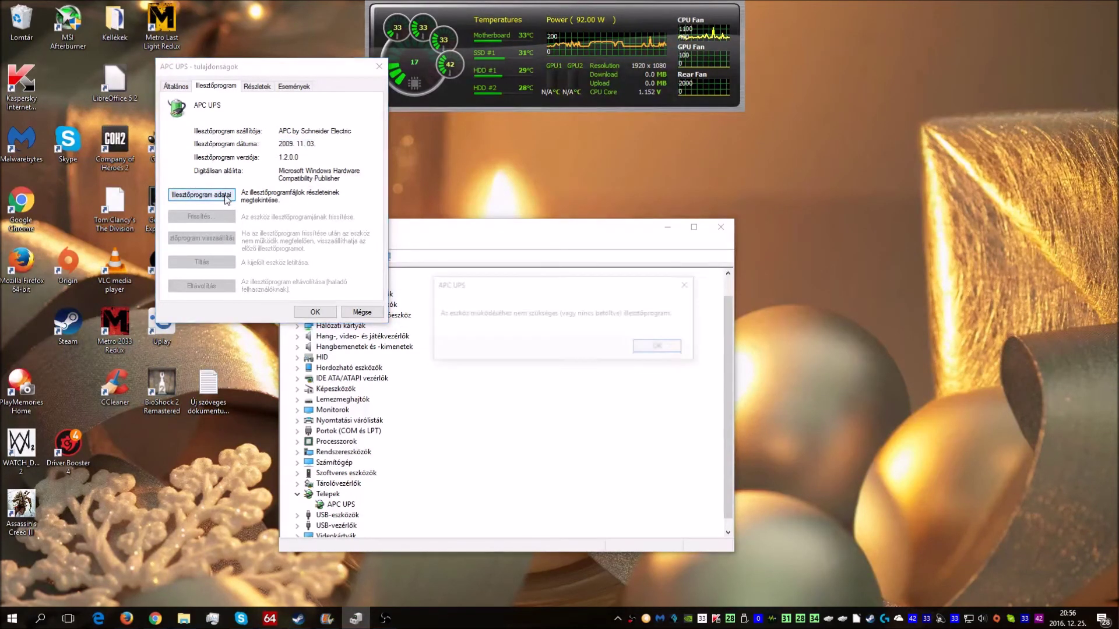
left_click(641, 347)
- Review the APC UPS device's Details and Events information, including the apcups.inf installation event
left_click(252, 87)
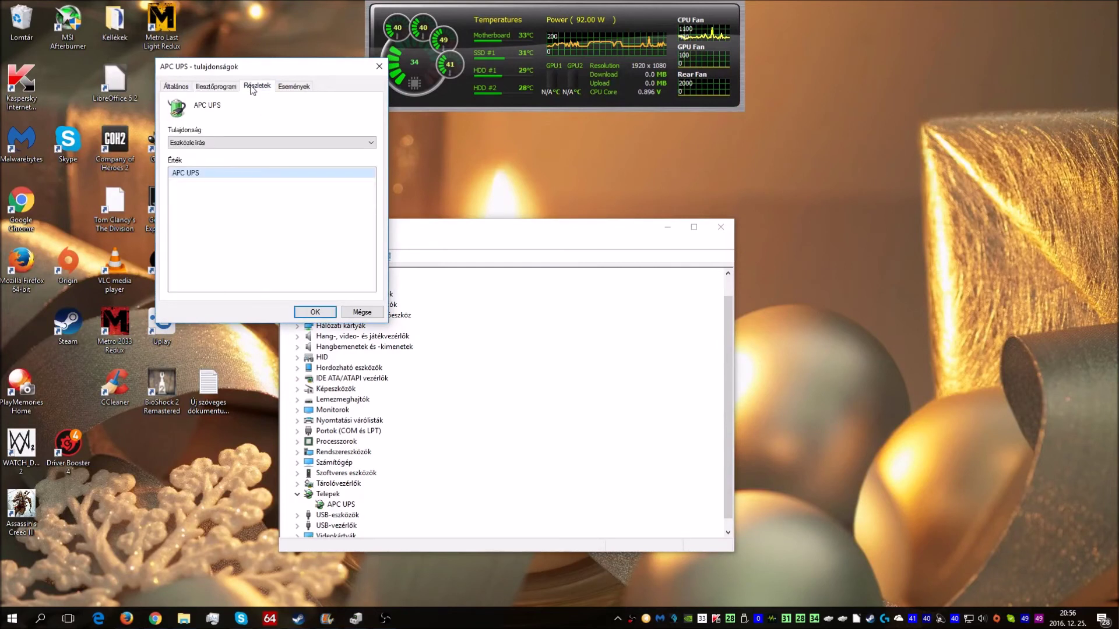
left_click(291, 87)
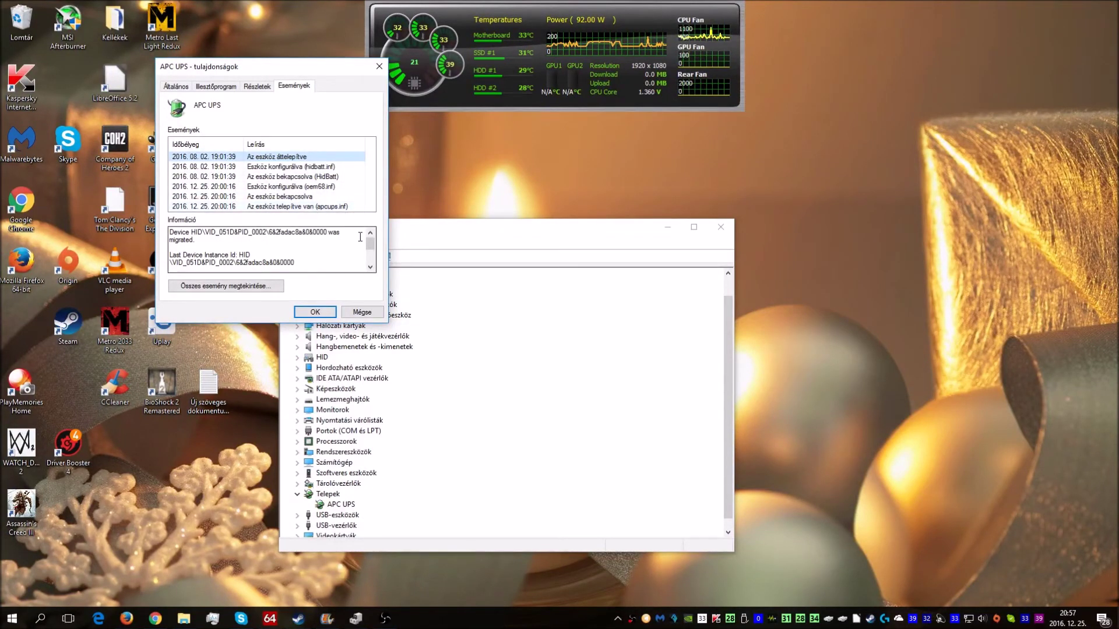
left_click_drag(374, 245, 374, 250)
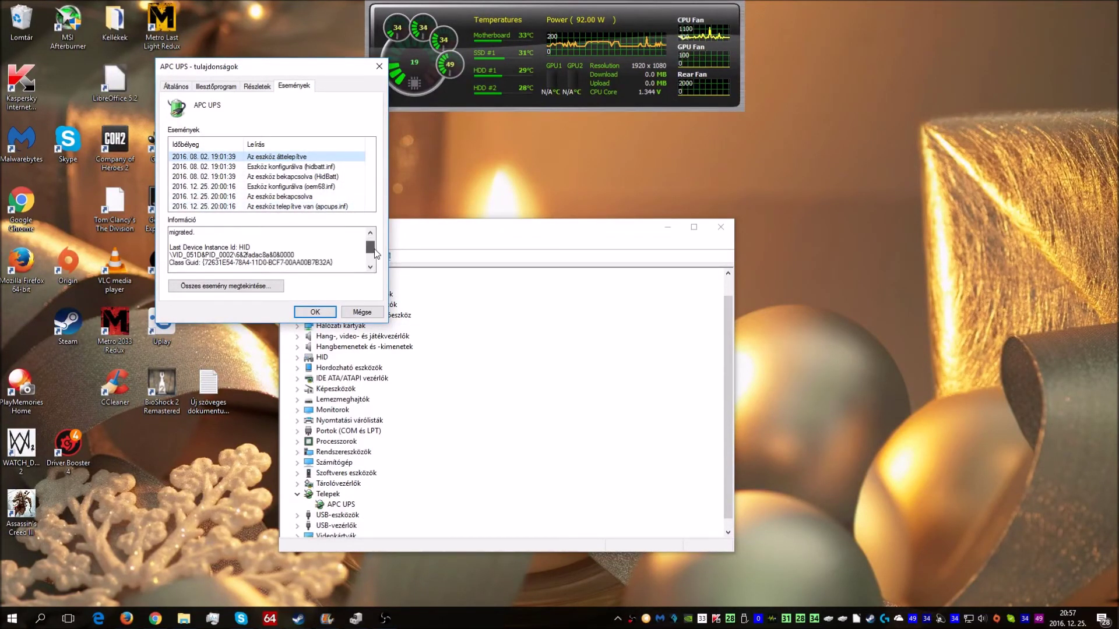
left_click(335, 208)
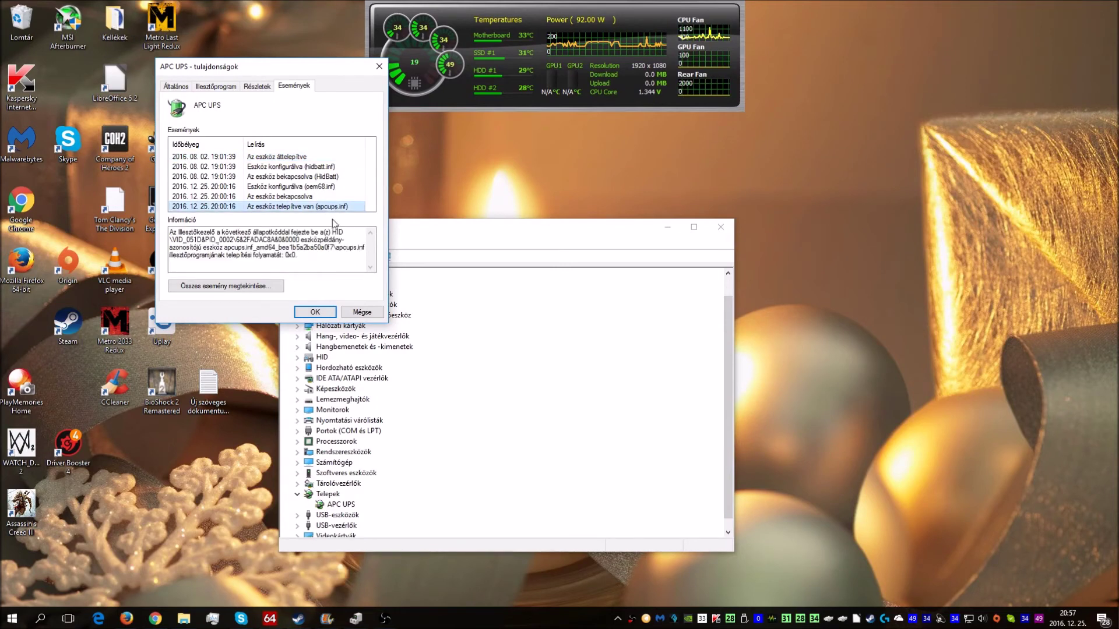
- Close the APC UPS properties and switch to Open Broadcaster Software
left_click(313, 312)
left_click(385, 618)
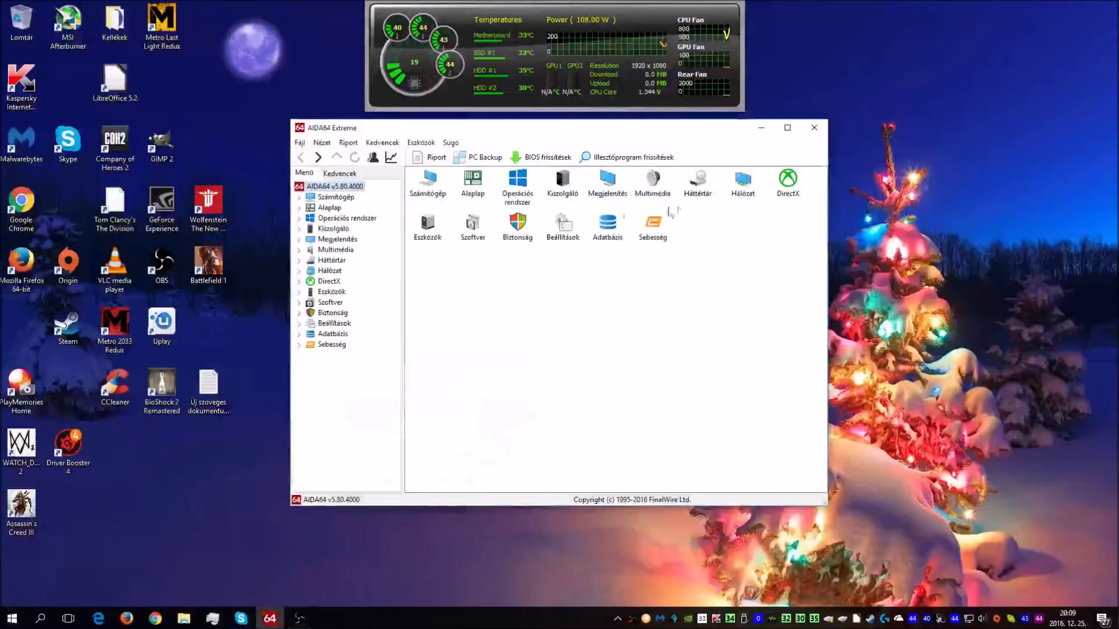
- Open the system stability test in AIDA64, view its temperature and CPU usage graphs, and minimize it
left_click(418, 143)
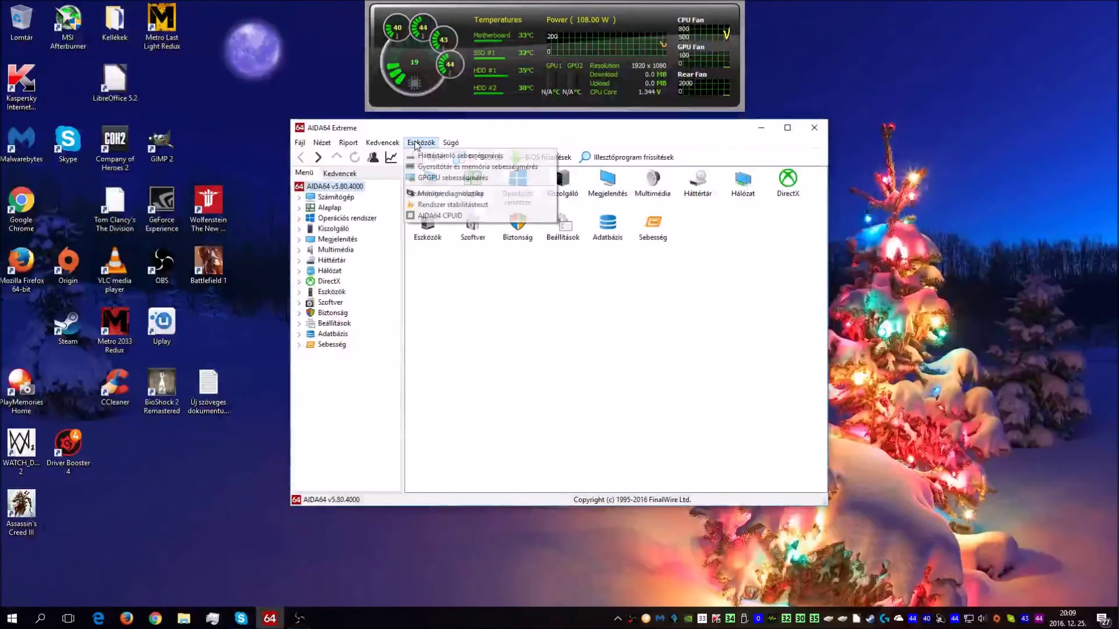
left_click(434, 204)
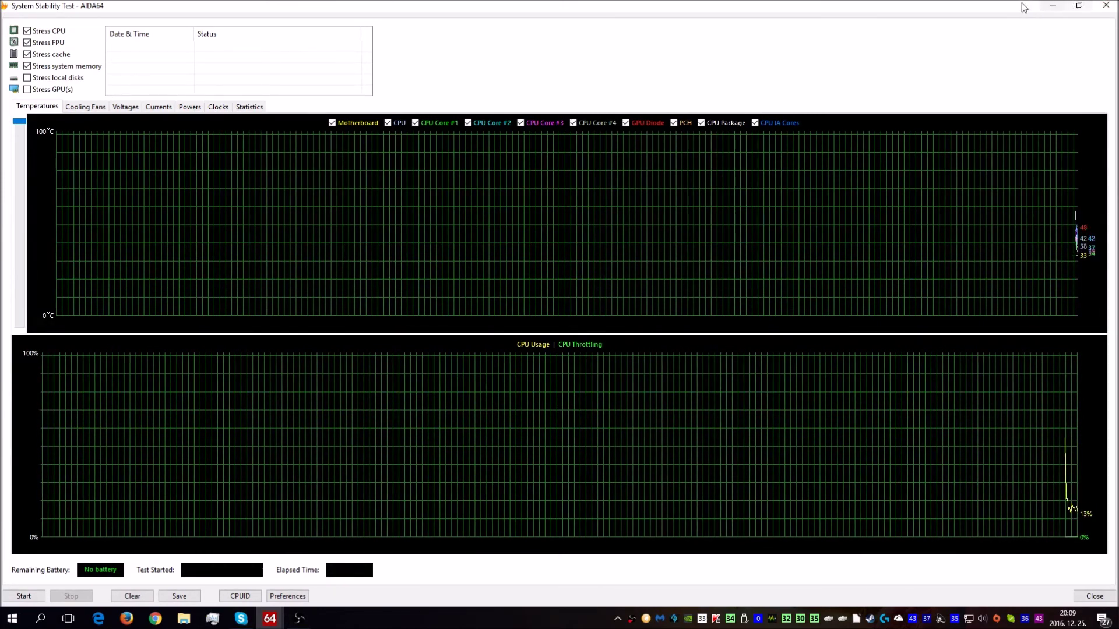
left_click(1051, 6)
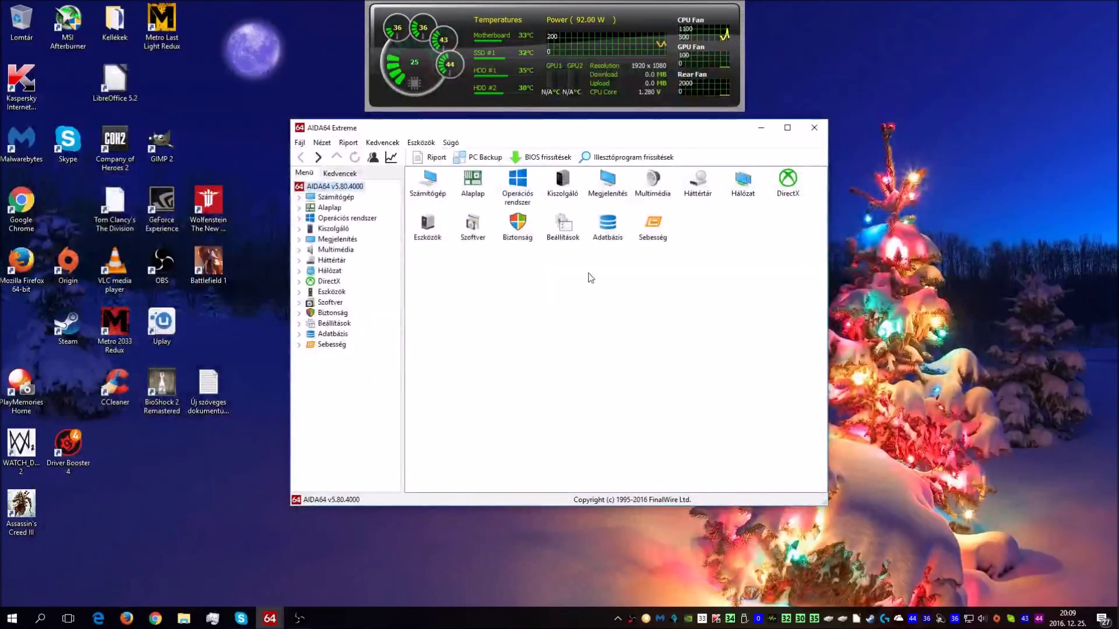
left_click(618, 619)
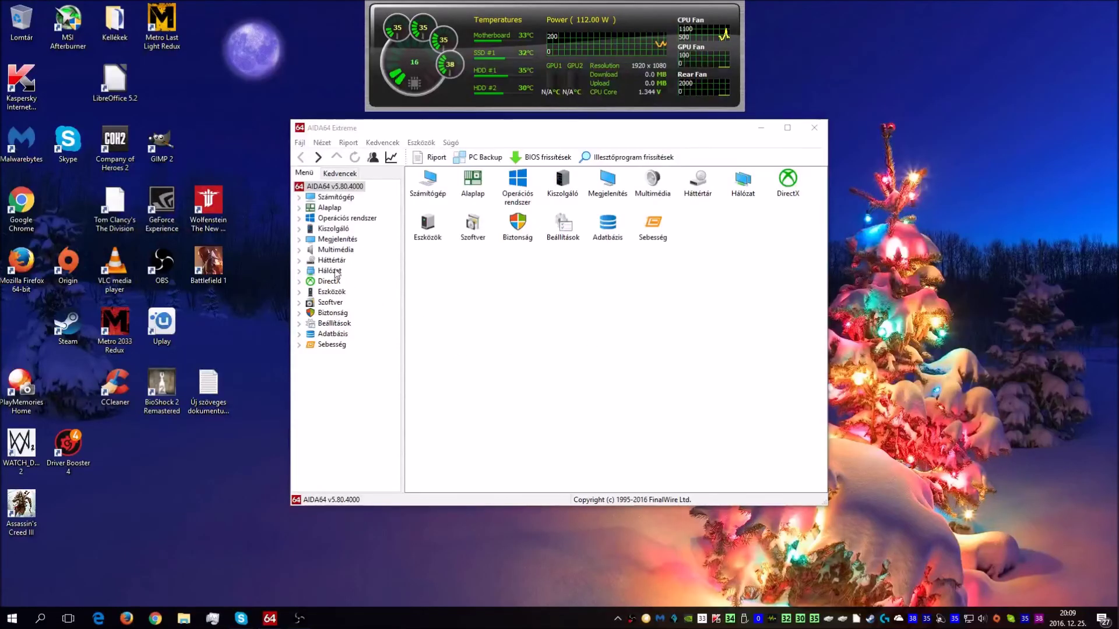
- Open the Érzékelő page under Számítógép and review its temperature, fan, voltage and power readings, including the Akkumulátor entries
left_click(300, 208)
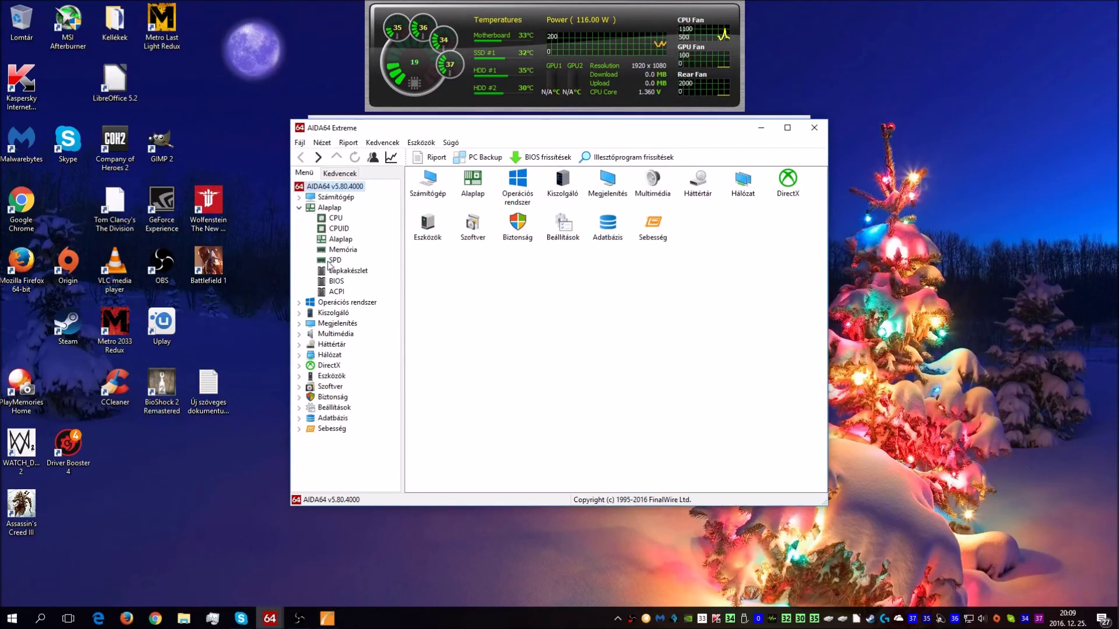
left_click(300, 198)
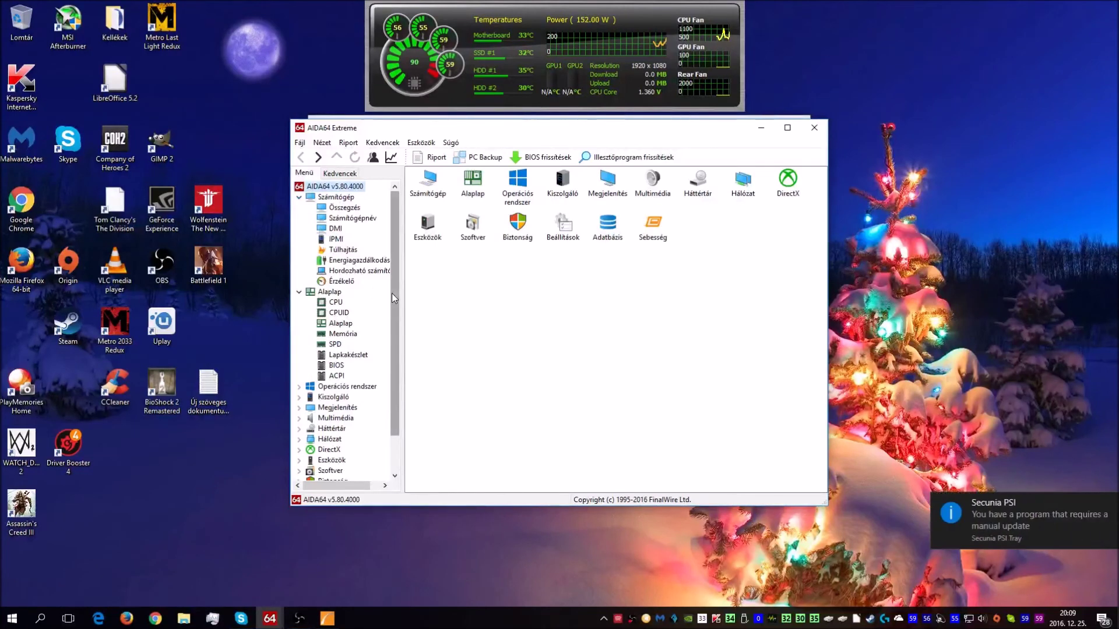
left_click(335, 283)
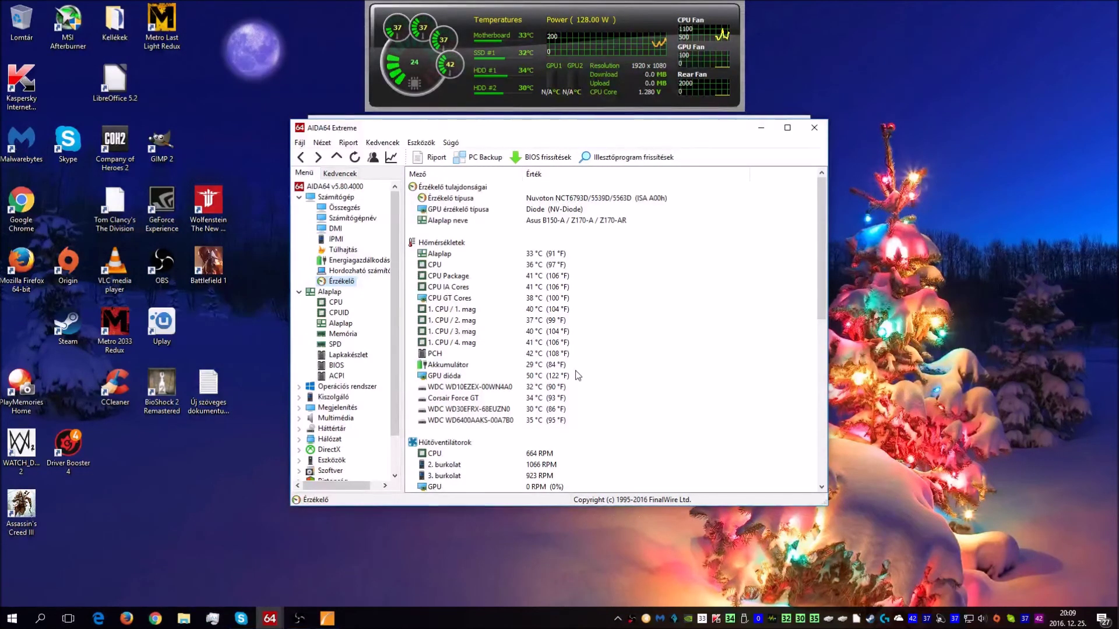
left_click_drag(822, 319, 816, 431)
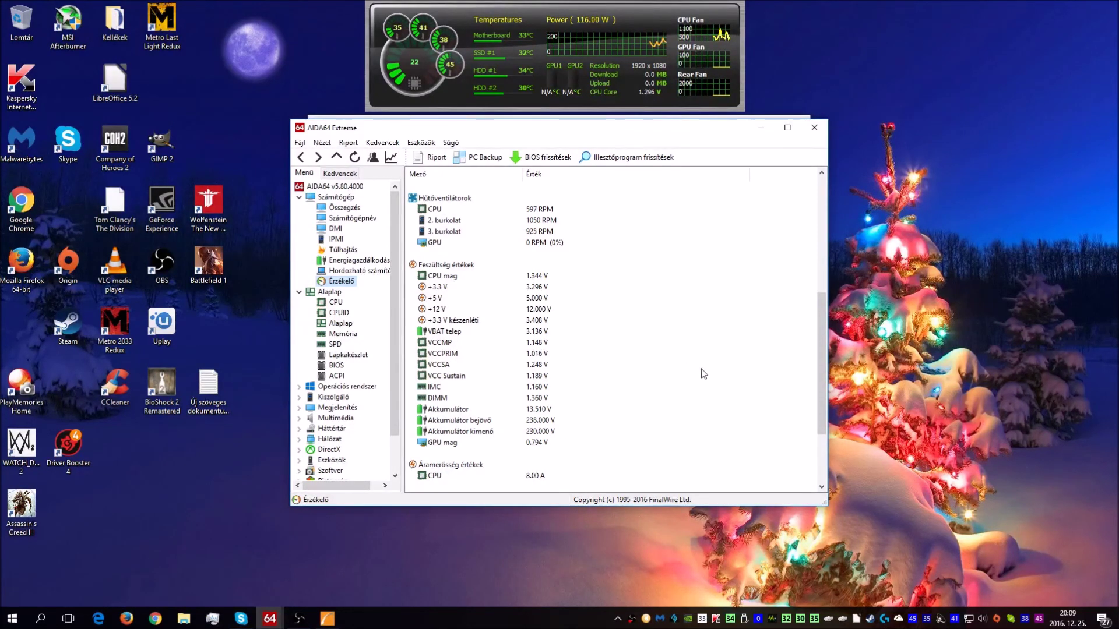
left_click_drag(818, 403, 822, 464)
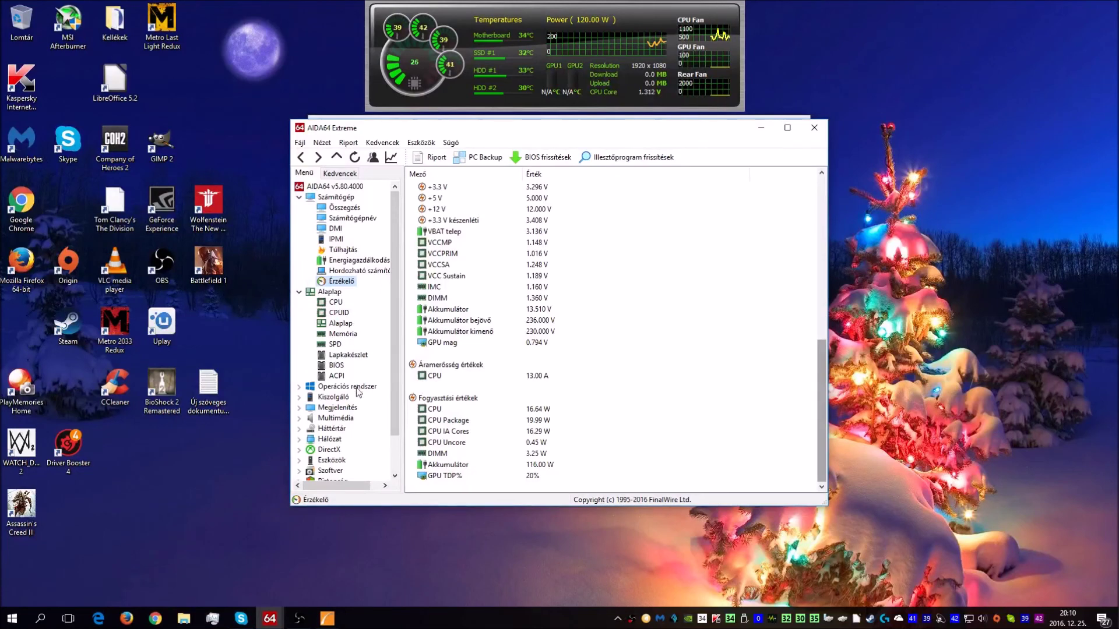
- Open Fizikai eszközök under Eszközök and locate and select the American Power Conversion UPS among the USB devices
left_click_drag(391, 386, 386, 447)
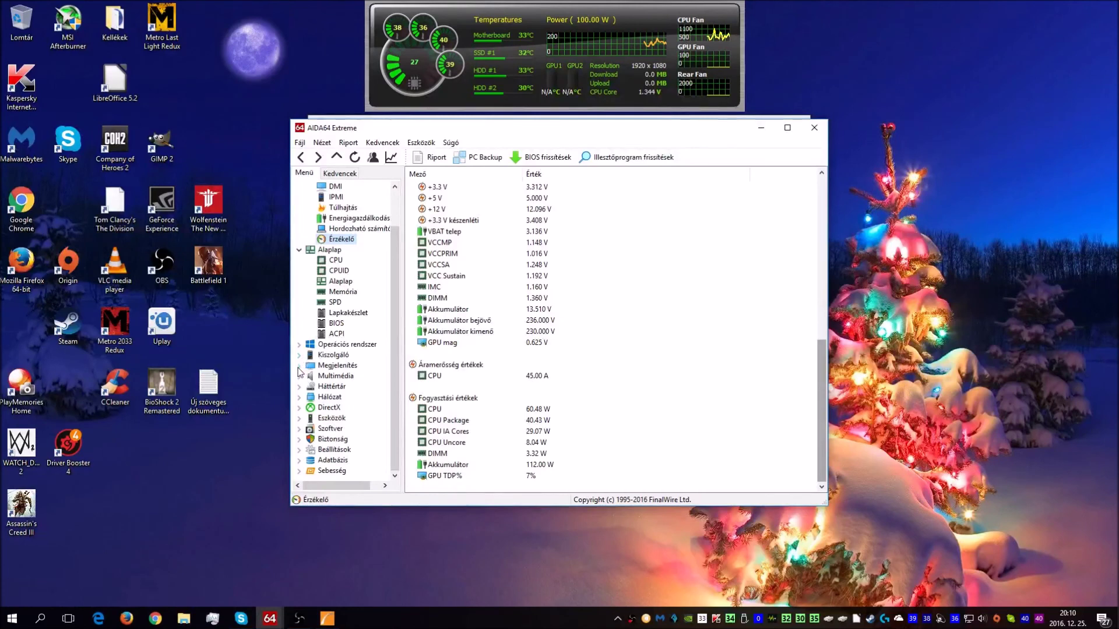
left_click(298, 418)
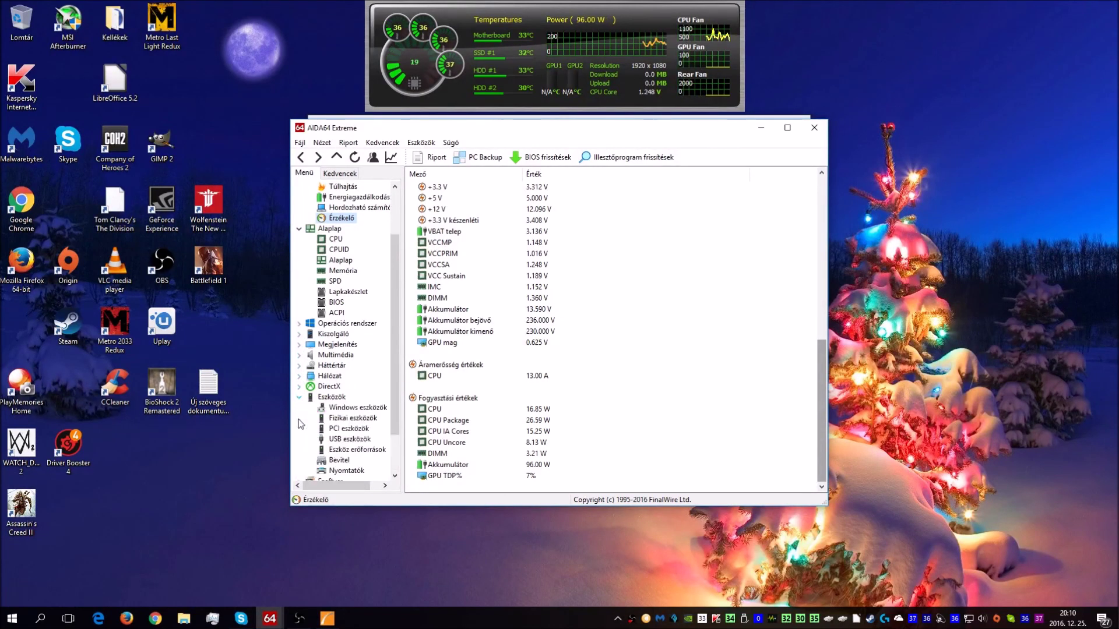
left_click(345, 420)
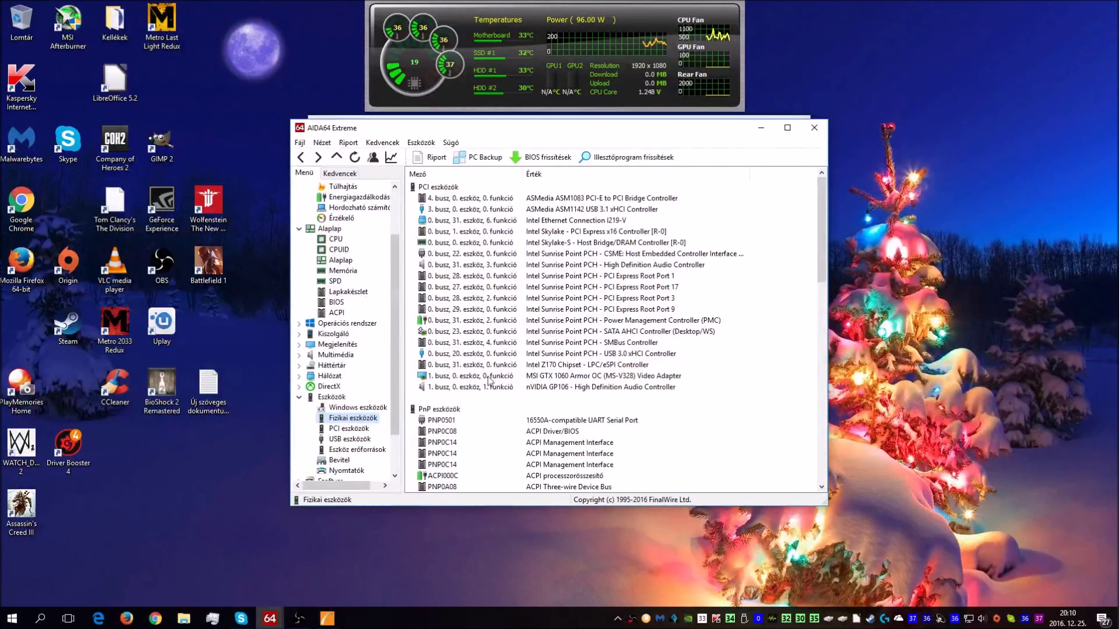
left_click(560, 476)
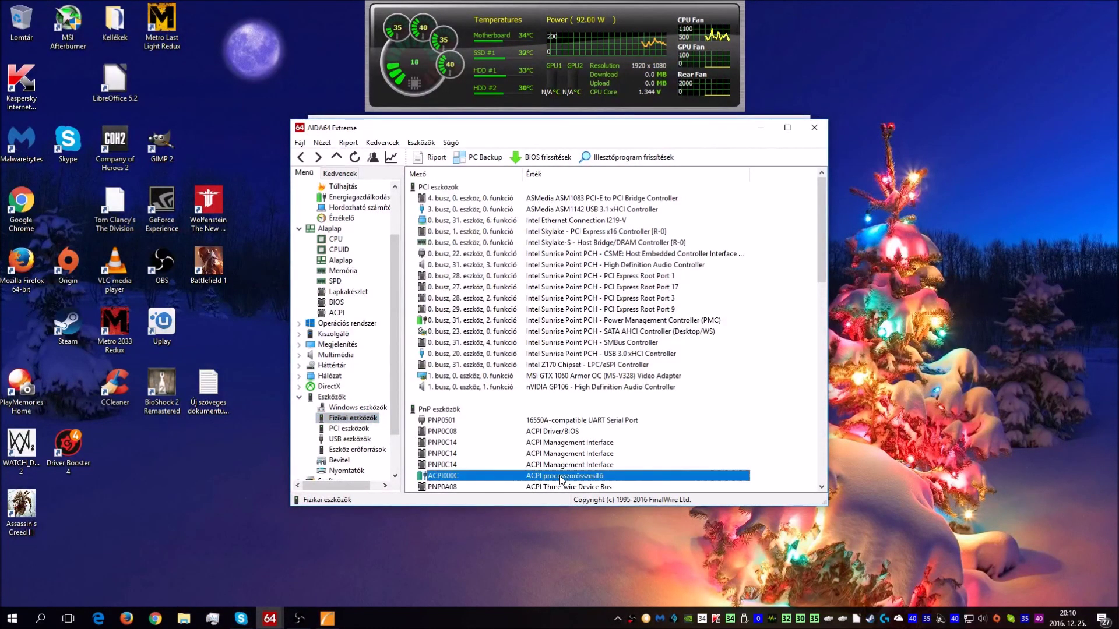
scroll(558, 414, "down", 10)
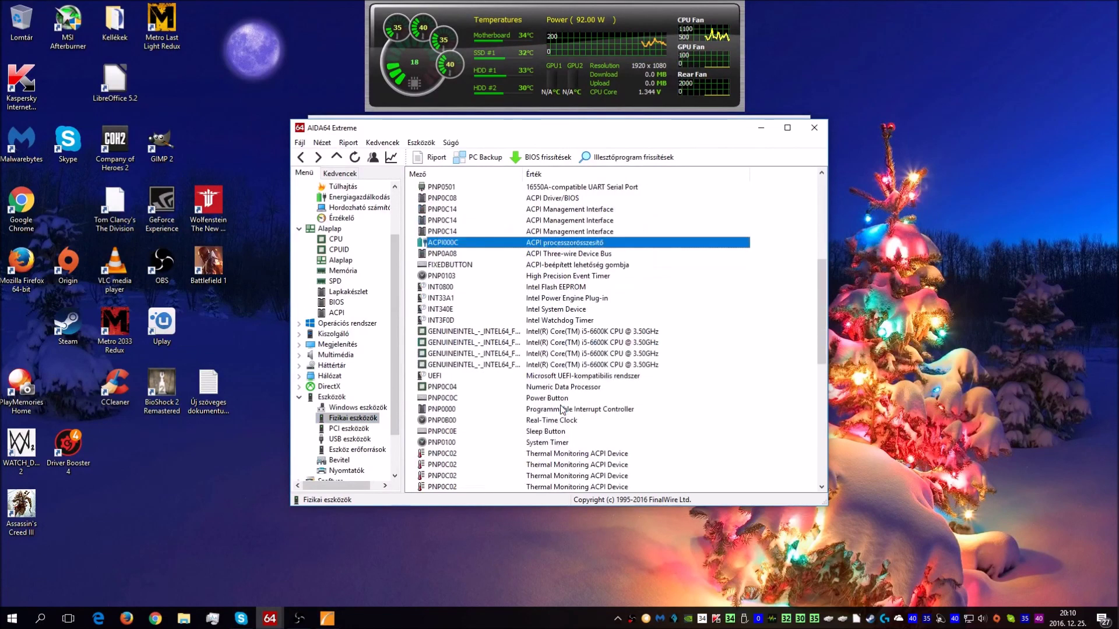
scroll(560, 404, "down", 6)
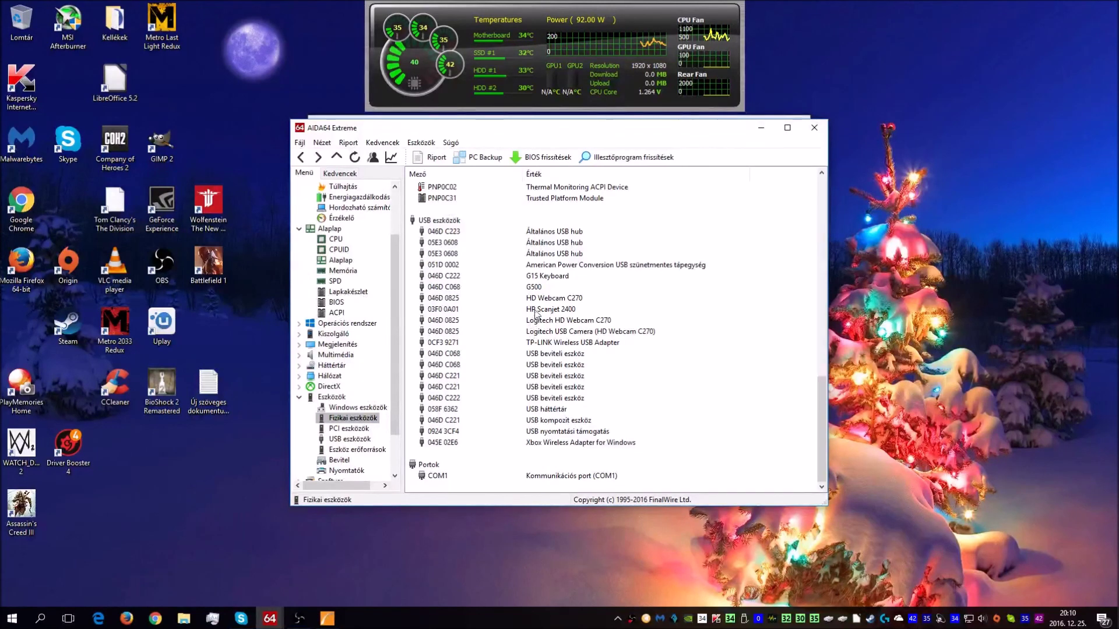
left_click(575, 266)
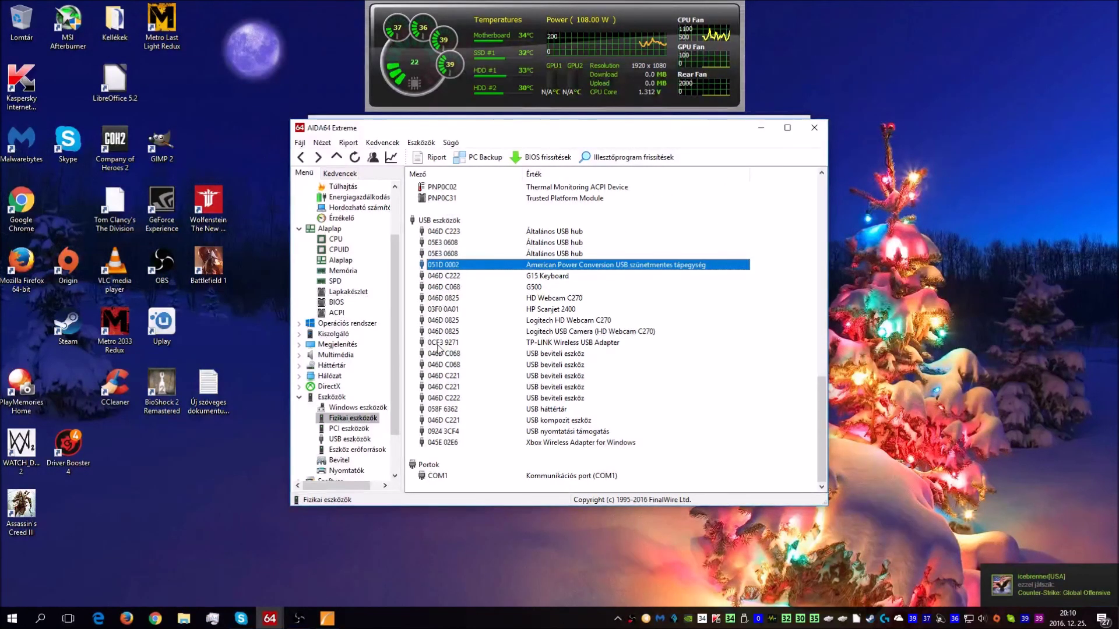
- Close AIDA64 and PowerChute Personal Edition, and bring up Open Broadcaster Software
left_click(811, 128)
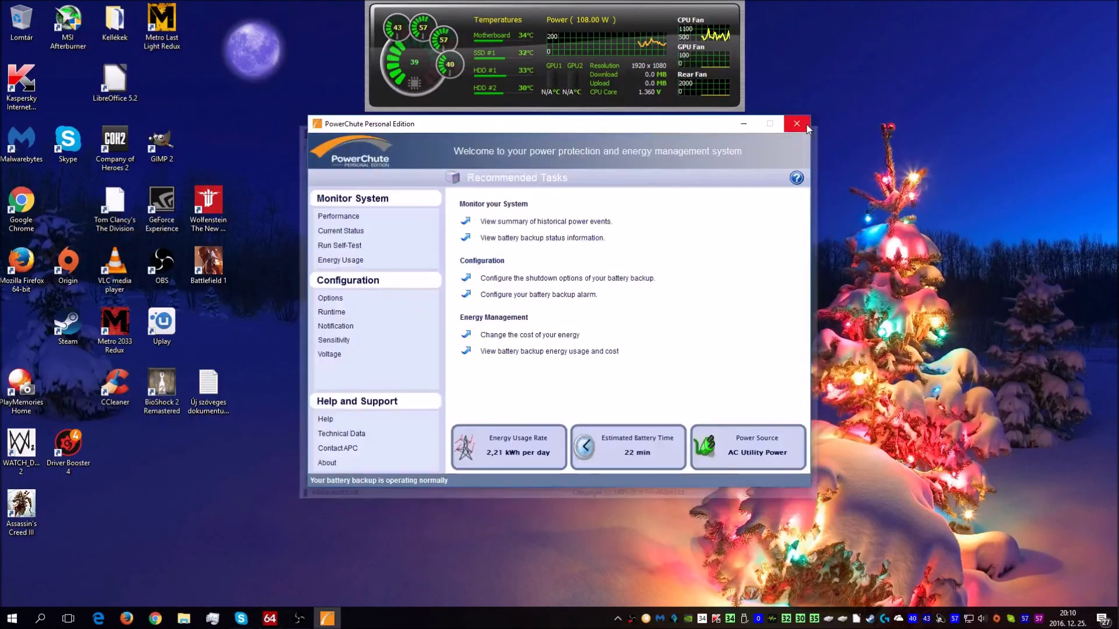
left_click(797, 125)
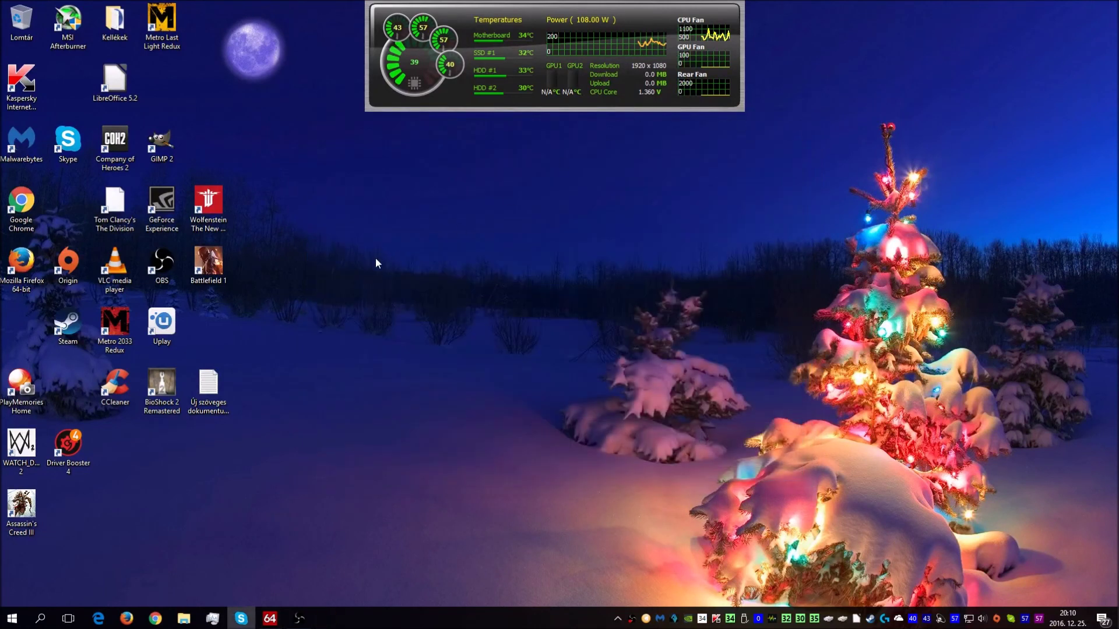
left_click(299, 618)
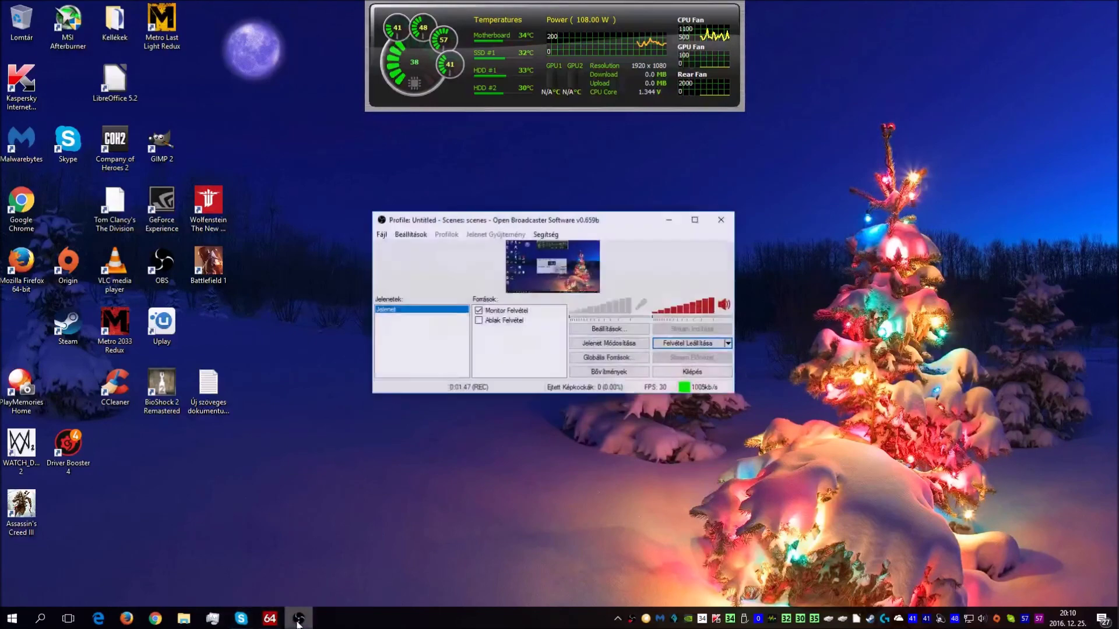